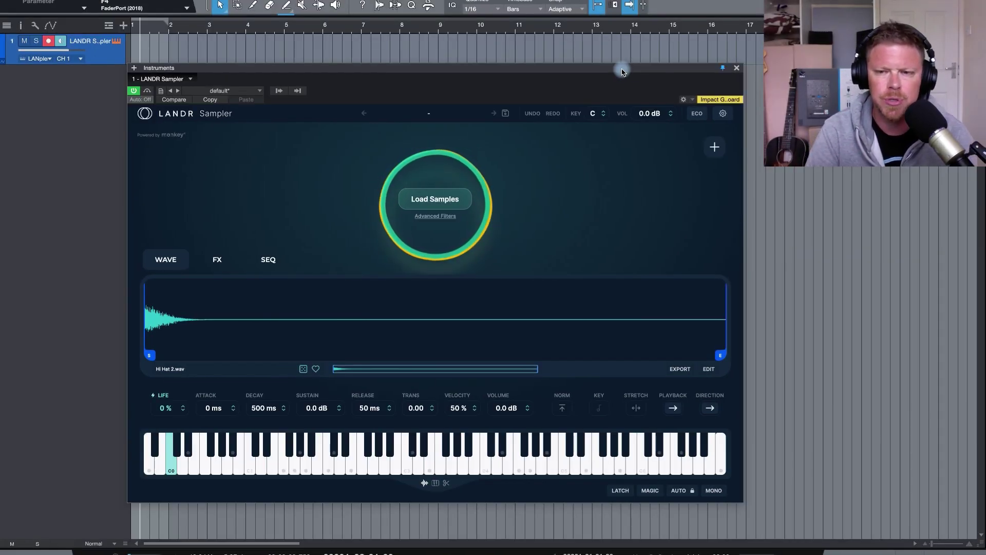
Step: Add the Stock Samples folder from the Desktop as a sample location in the sampler's settings and return to the main view
click(725, 119)
click(677, 211)
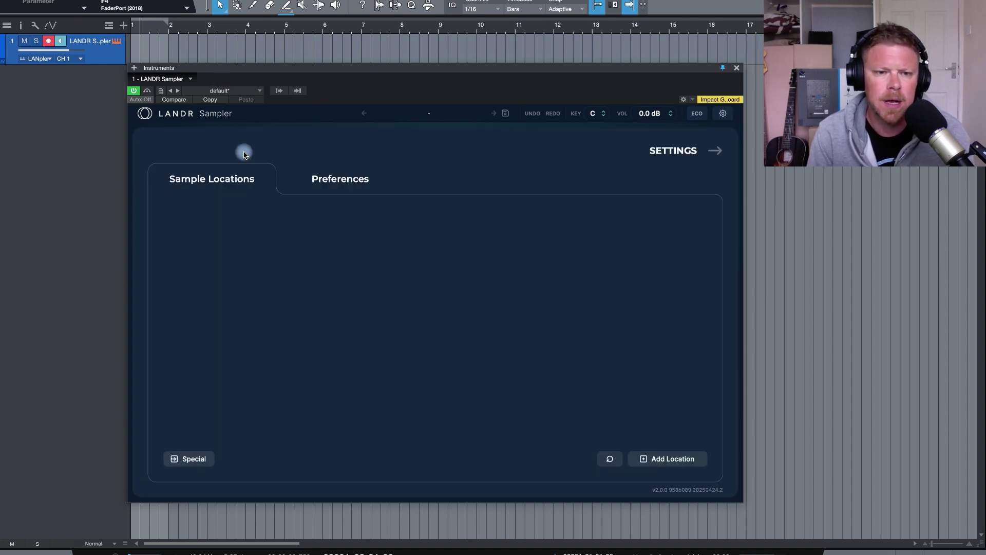
click(687, 458)
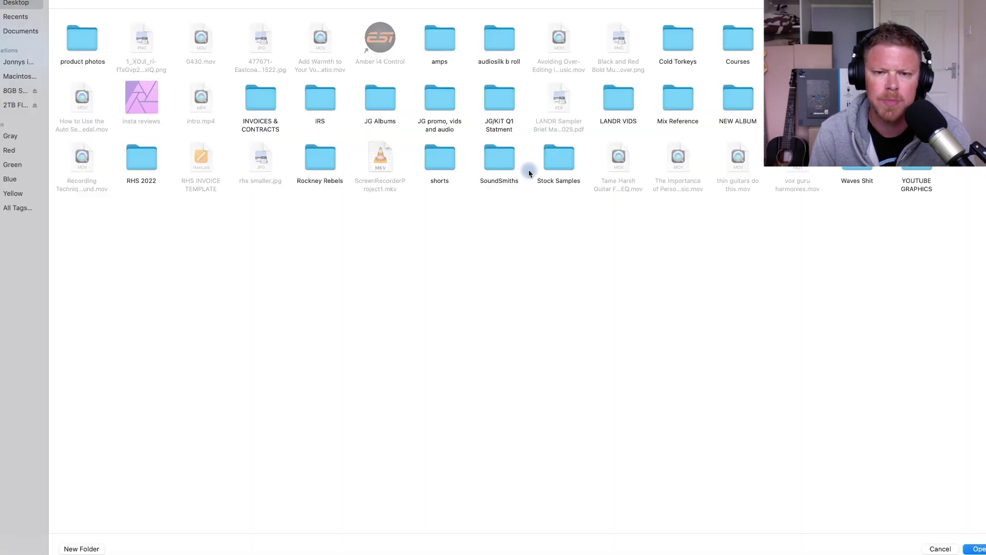
click(564, 165)
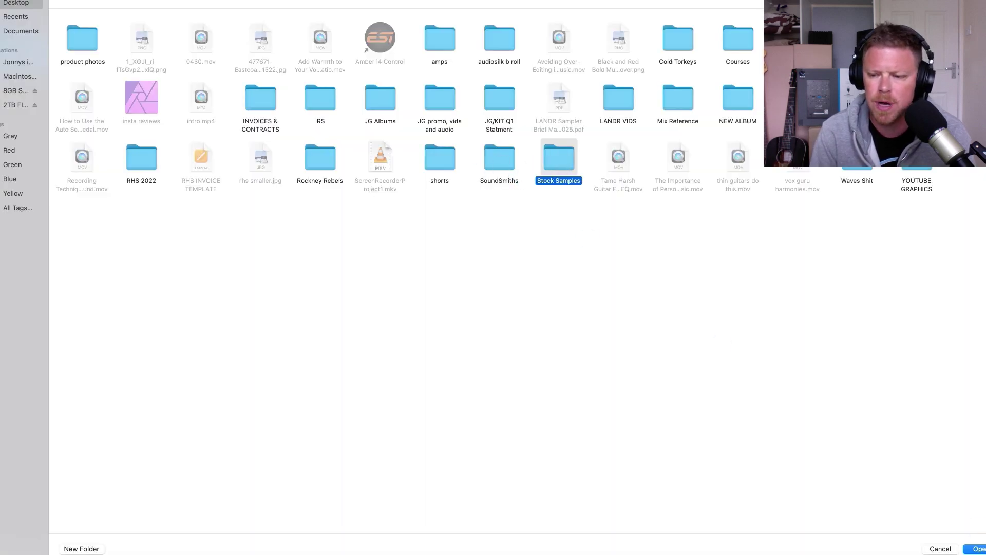
click(976, 548)
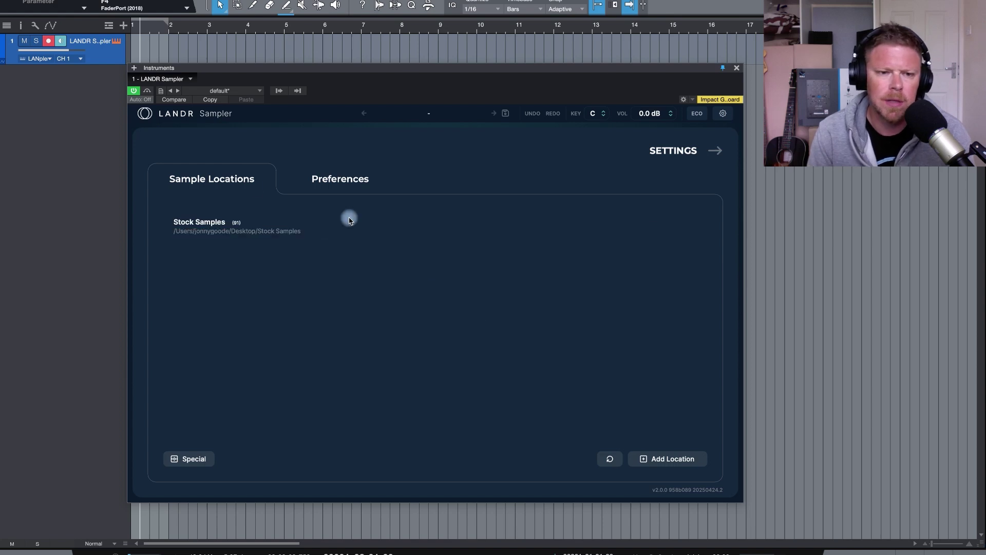
mouse_move(280, 220)
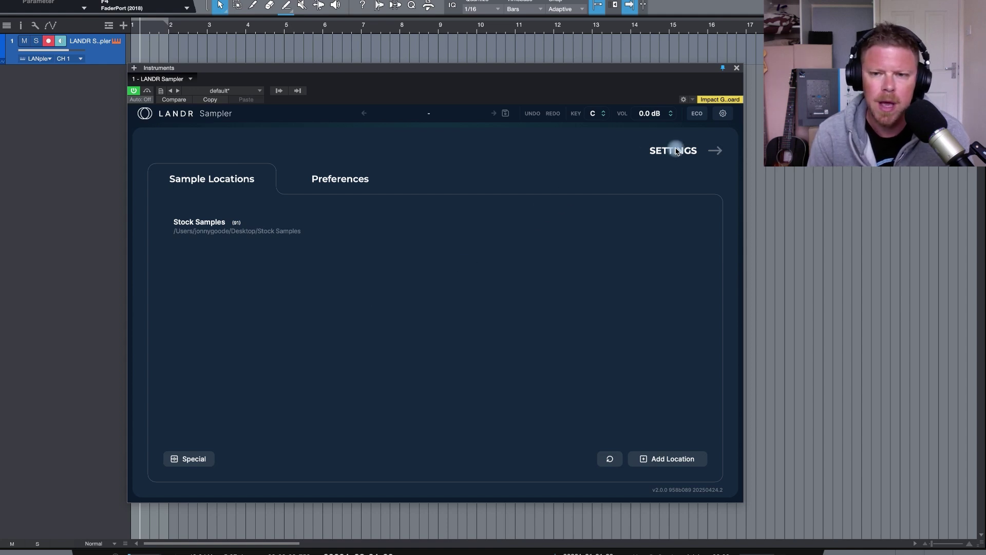
click(718, 152)
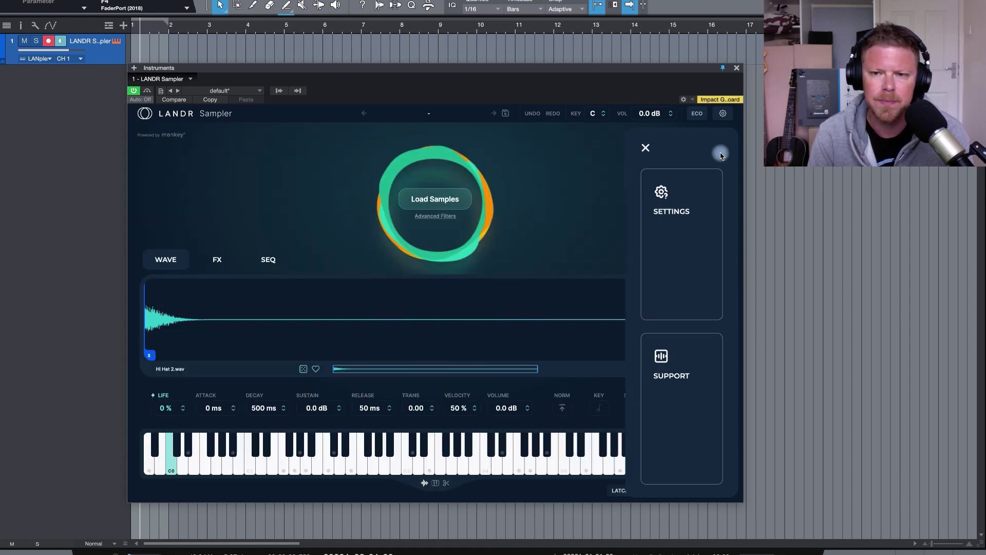
Step: Fill the sampler's keyboard with samples from the Stock Samples location and reload it for a fresh set
click(450, 206)
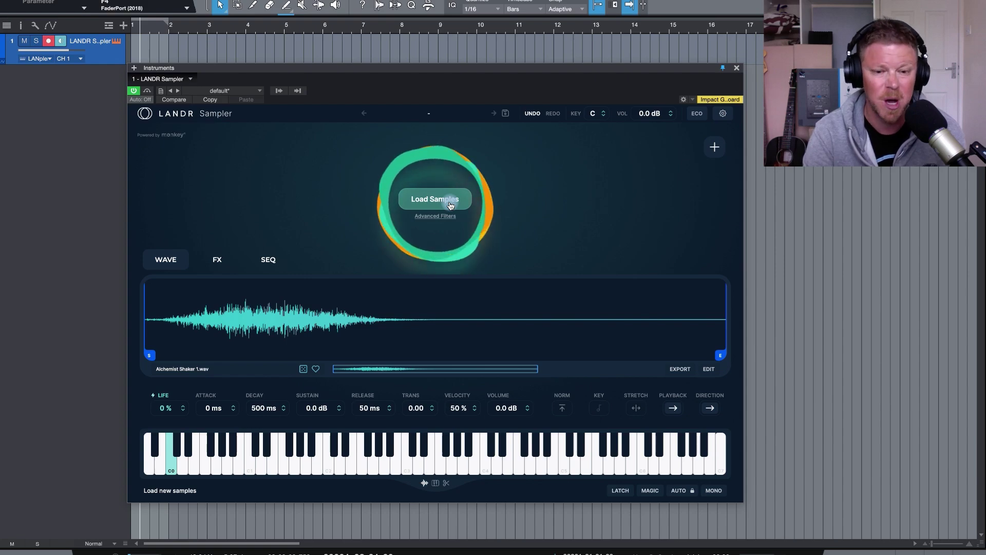
click(450, 206)
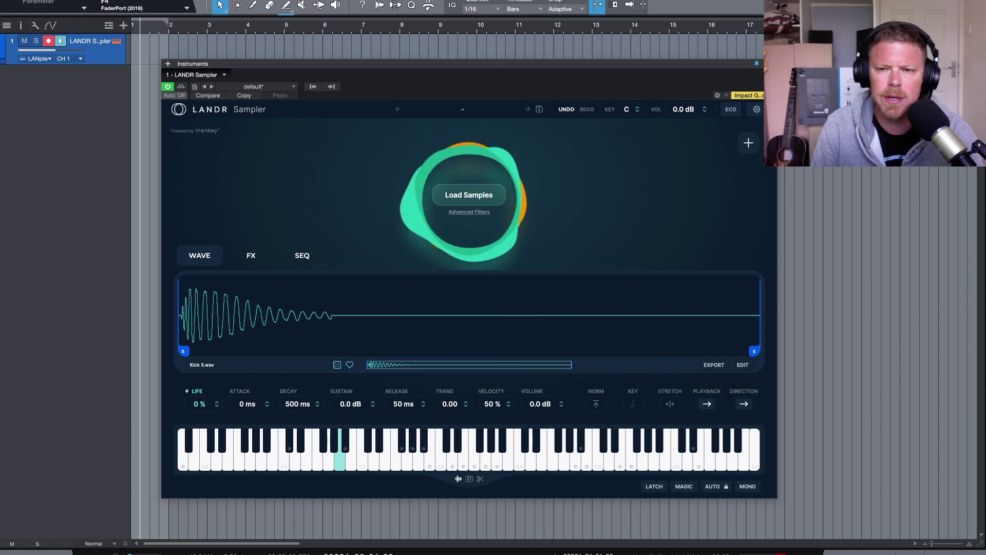
Step: Import the external cats.WAV file into the highlighted key's slot in place of Kick 3.wav
click(749, 143)
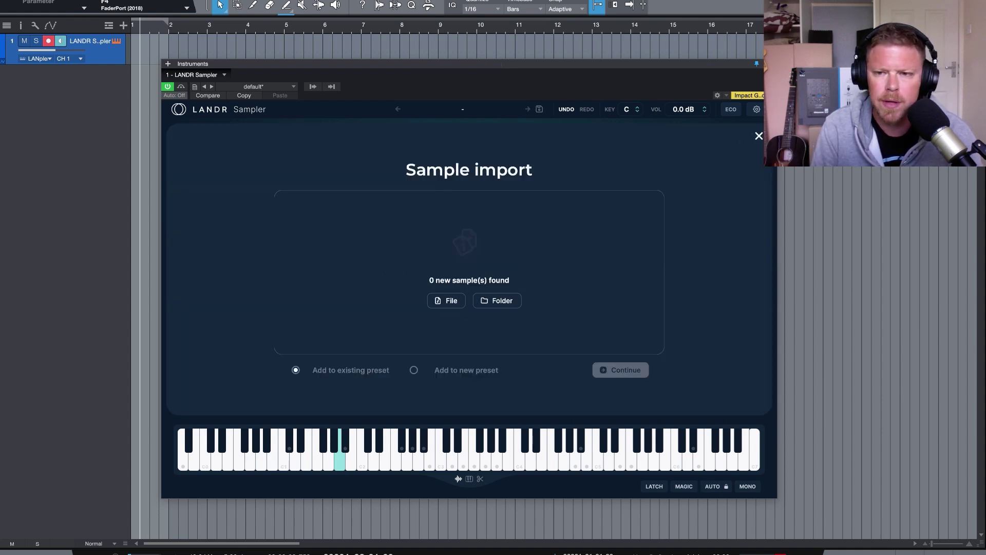
click(758, 137)
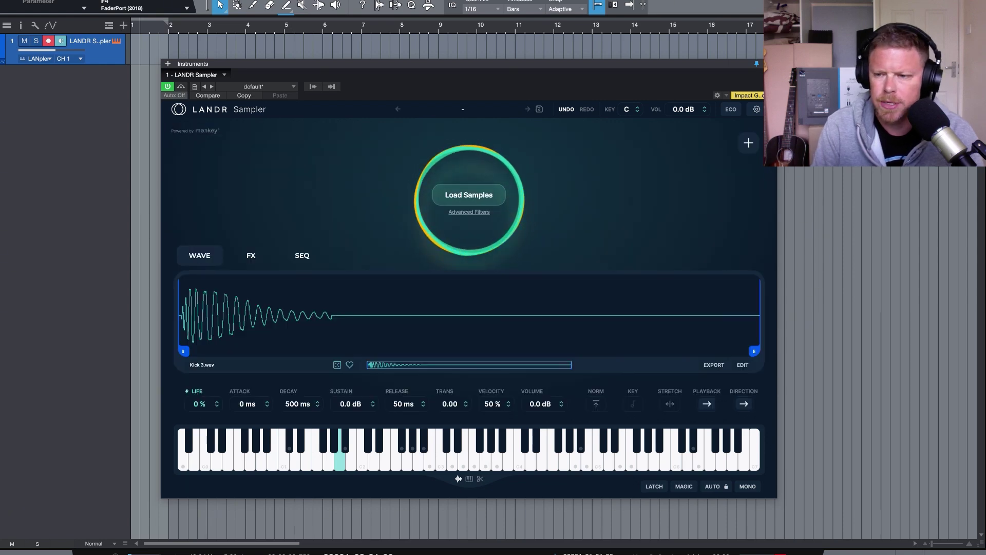
drag(903, 385, 534, 330)
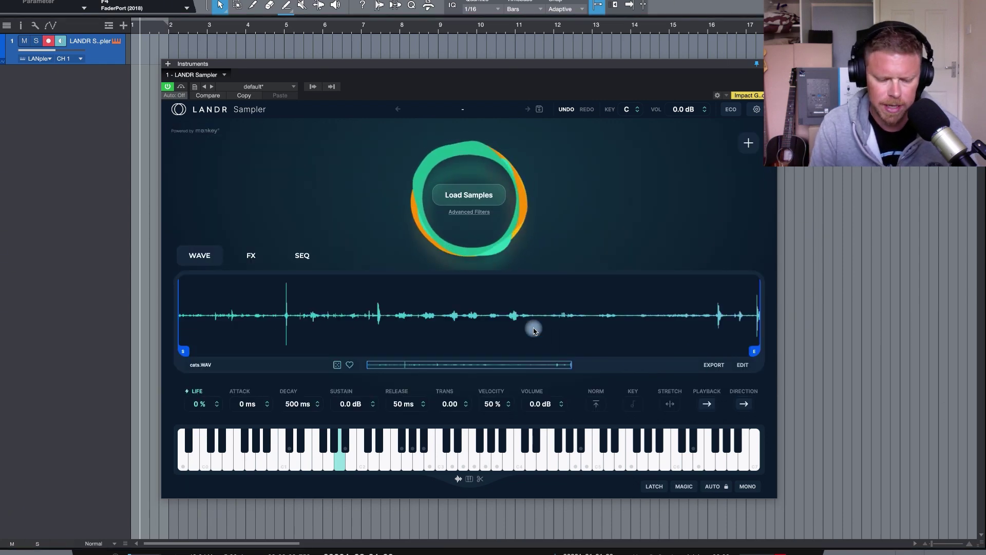
drag(616, 63, 646, 56)
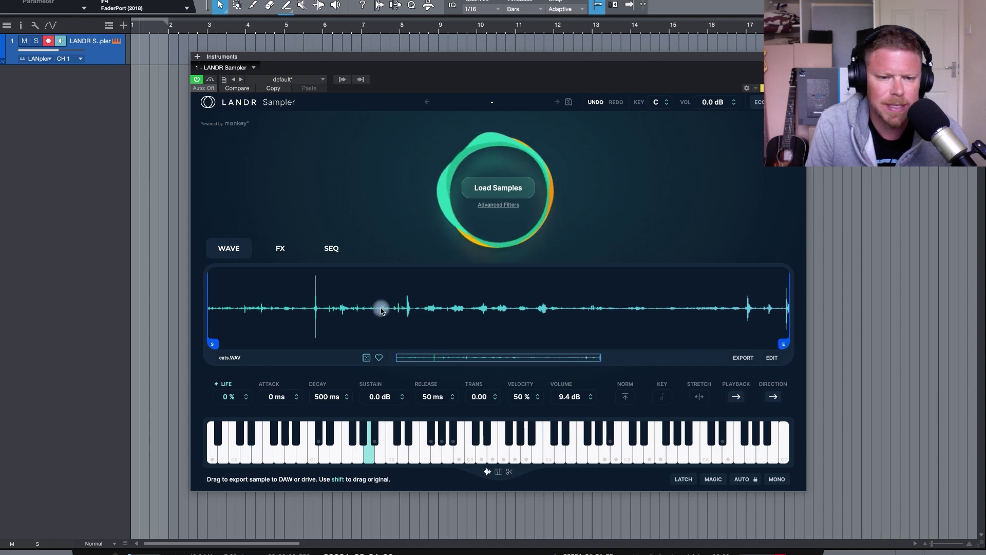
Step: Trim cats.WAV with its start and end markers to one short burst near the waveform's middle, checking the selection up close
drag(224, 345, 397, 344)
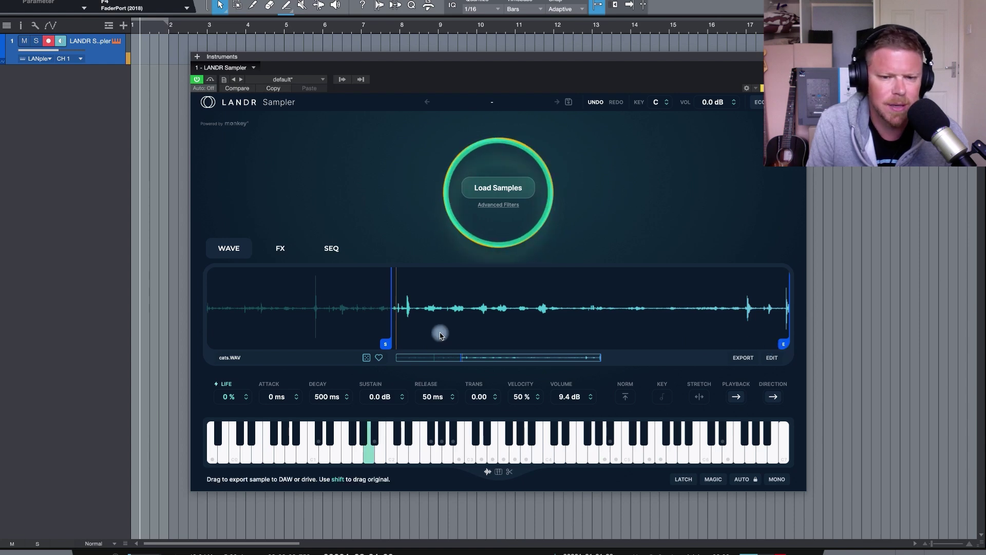
drag(388, 343, 423, 343)
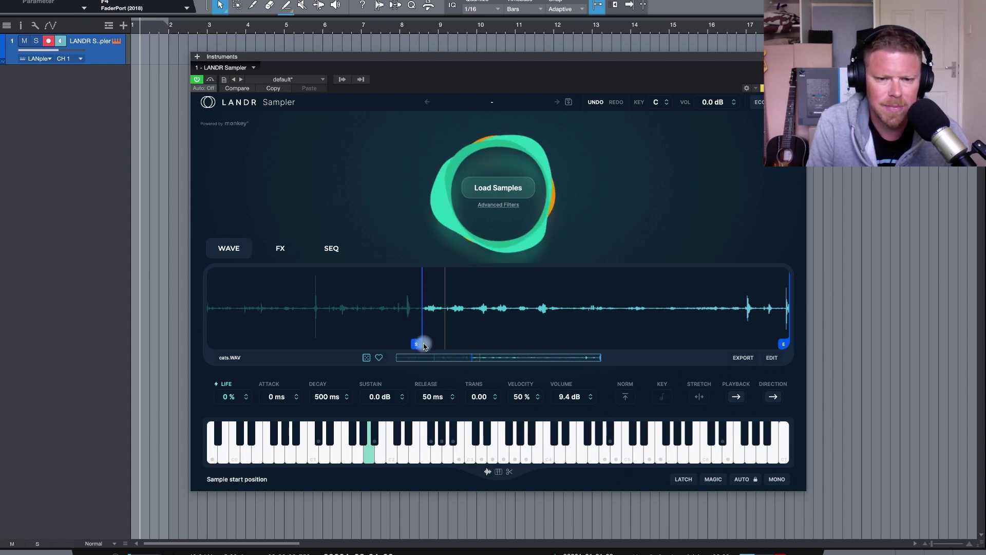
mouse_move(599, 355)
mouse_down()
mouse_move(429, 354)
mouse_move(650, 354)
mouse_up()
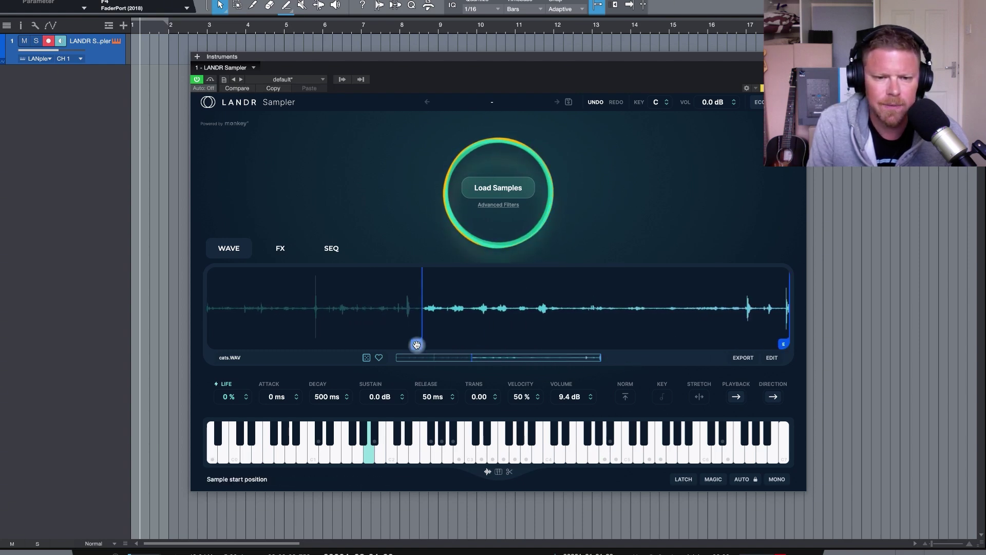
drag(416, 344, 475, 344)
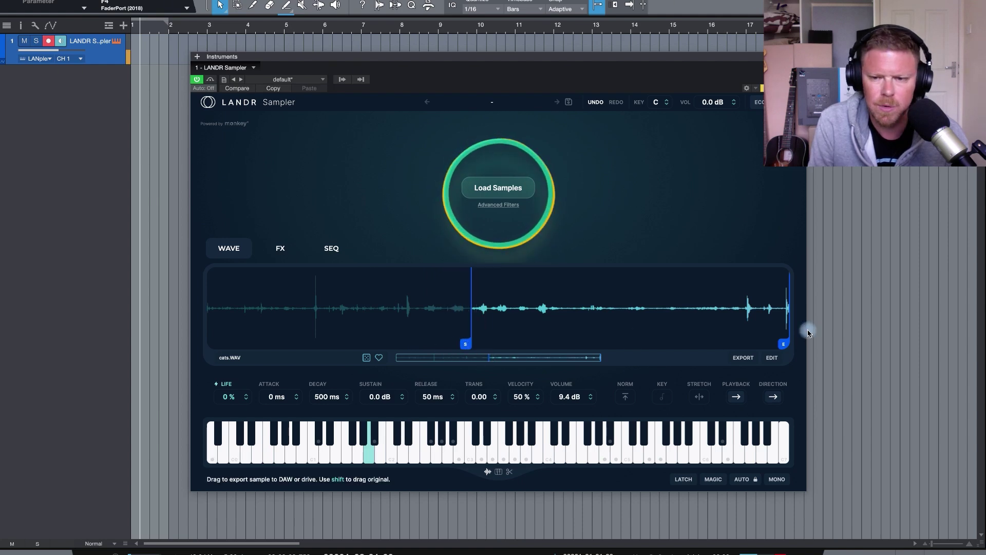
drag(783, 344, 482, 350)
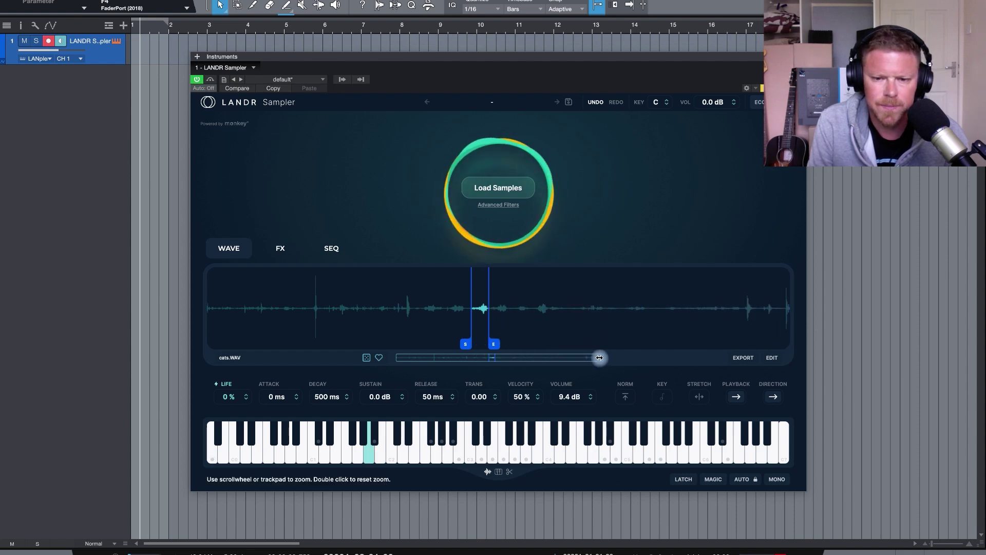
drag(597, 358, 513, 356)
scroll(522, 345, left, 2)
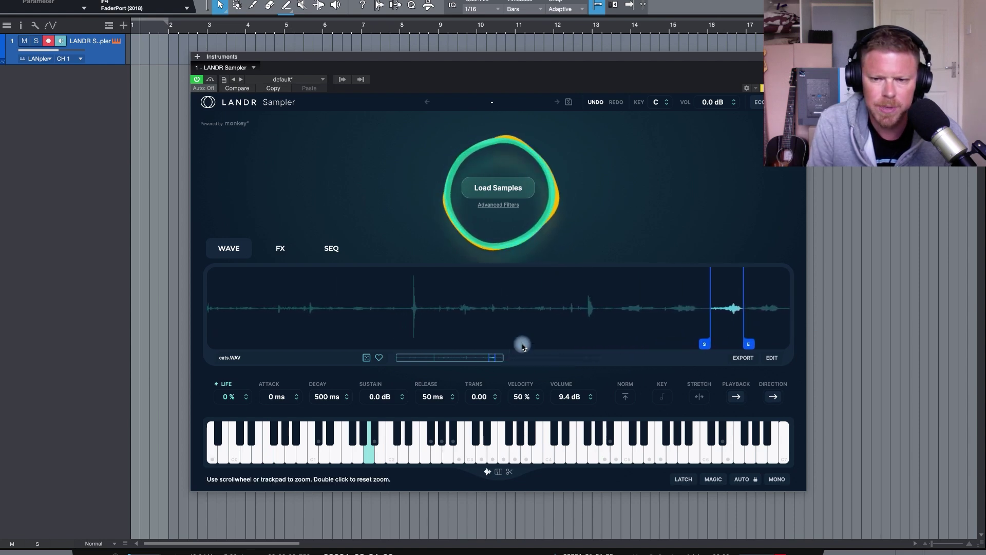
scroll(526, 341, right, 5)
scroll(527, 342, right, 2)
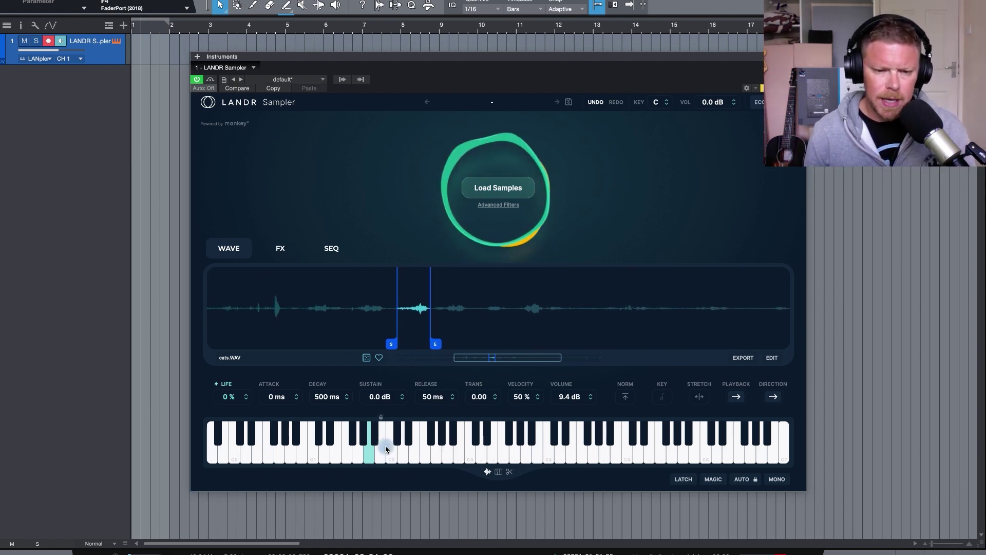
Step: Lock the key holding the trimmed cats.WAV sample and load new samples onto the other keys
click(369, 418)
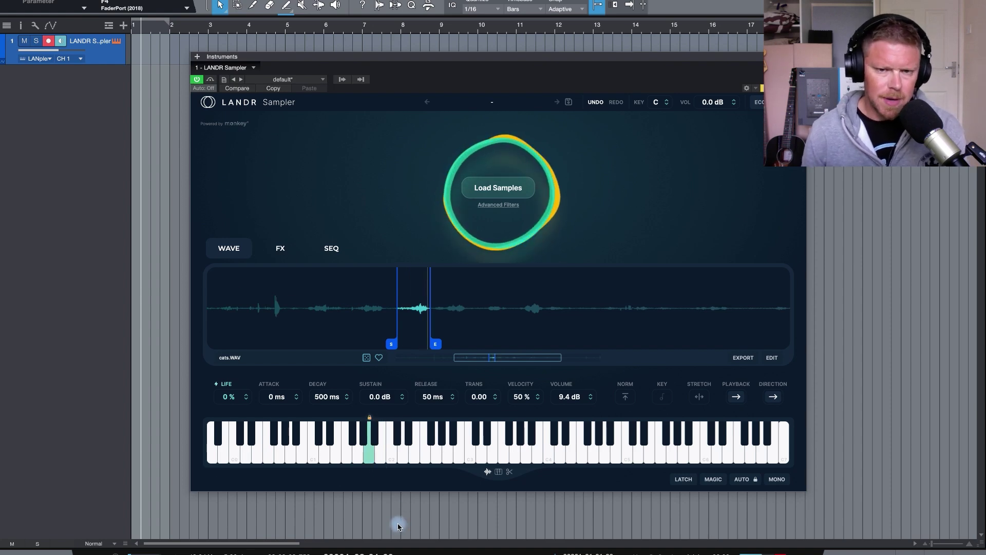
click(512, 192)
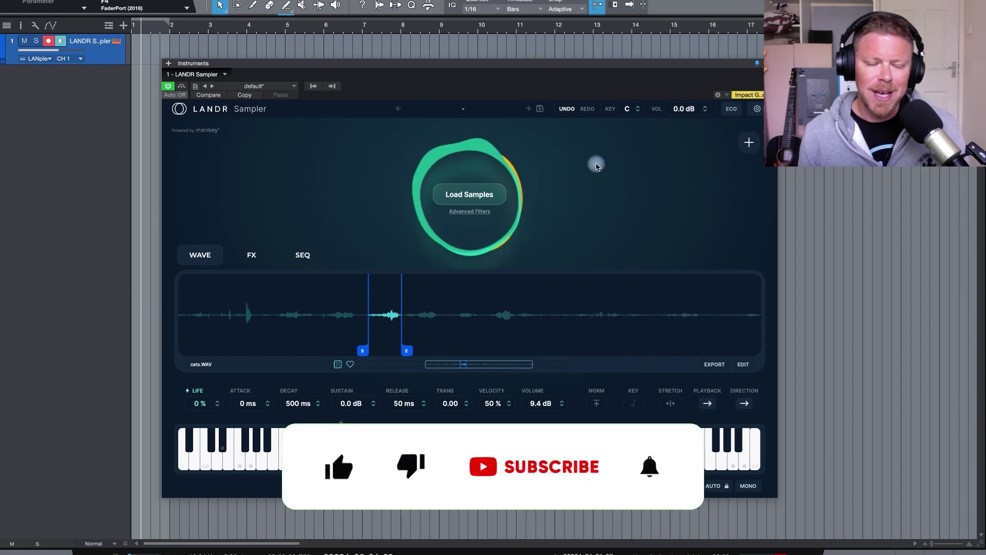
Step: Filter the sample library with the text search "cats" in the advanced filters and load the matching samples
click(475, 211)
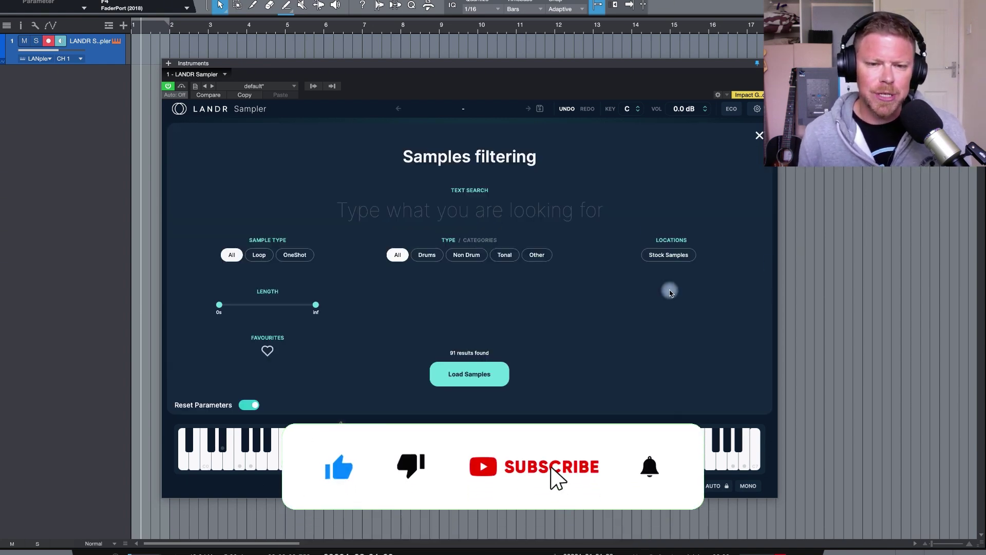
click(493, 215)
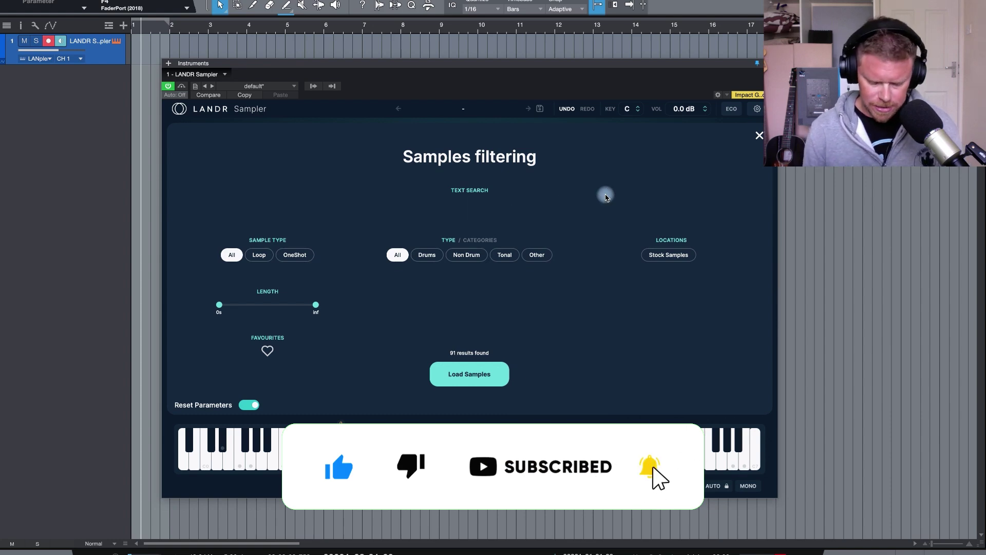
text(cats)
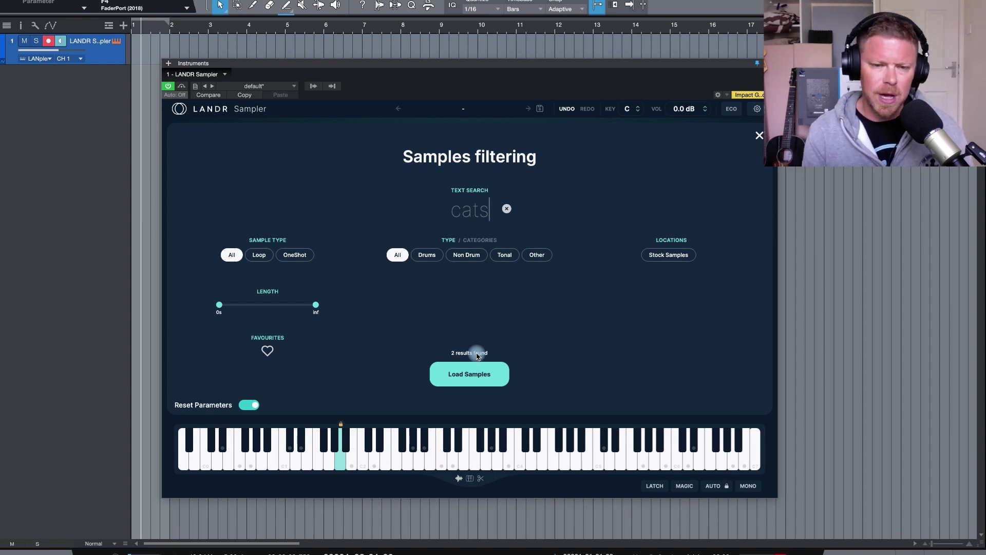
click(466, 374)
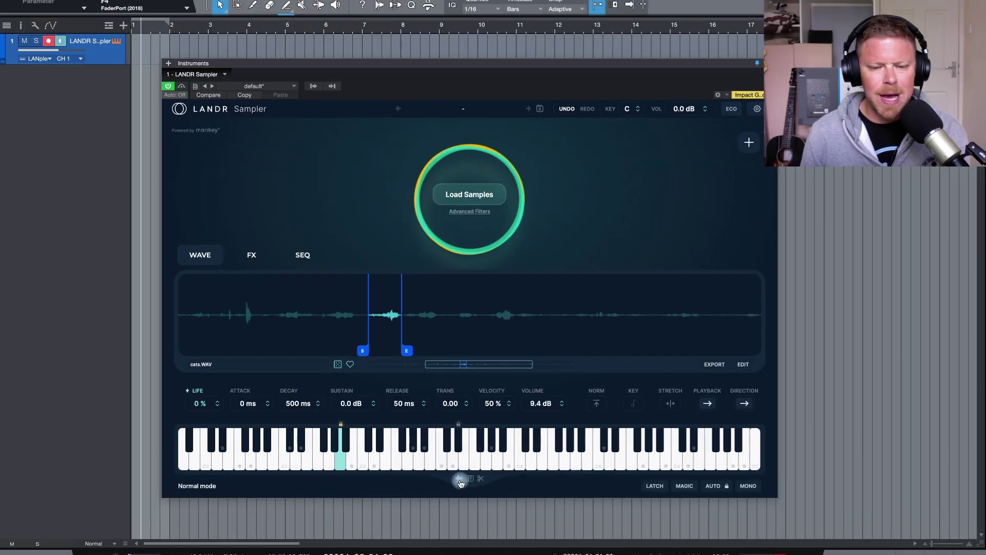
Step: Switch the keyboard to Chromatic mode for cats.WAV and move the sample's start marker closer to its end marker
click(469, 479)
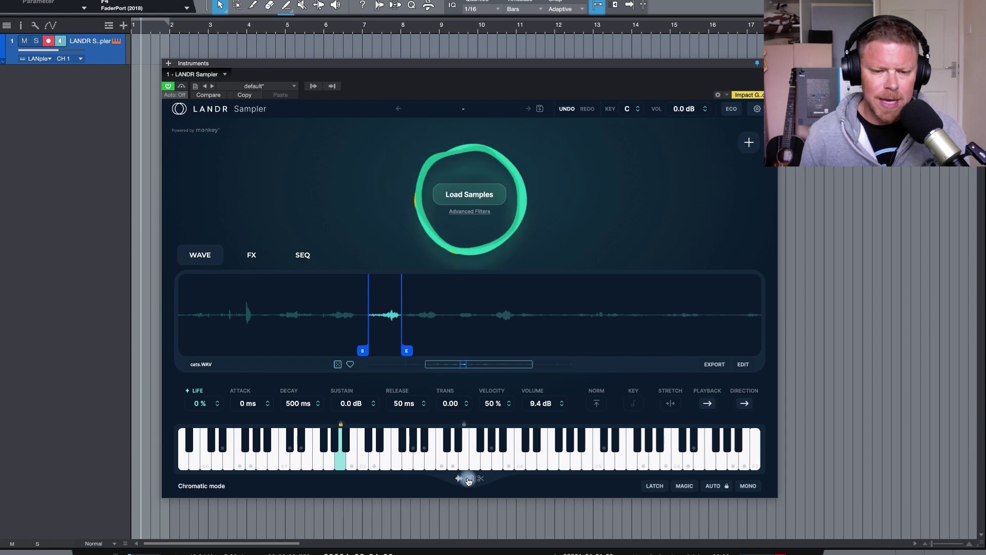
click(469, 479)
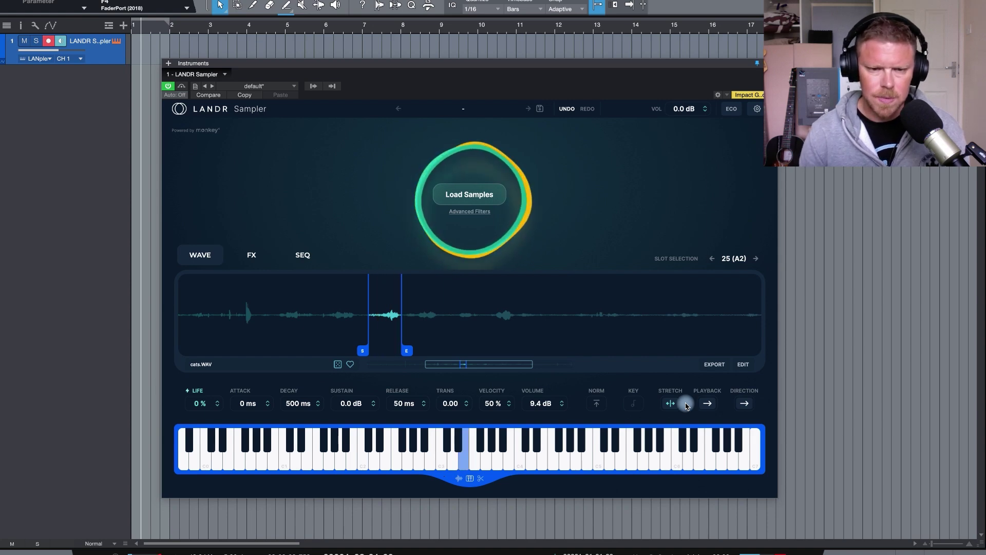
drag(361, 352, 404, 353)
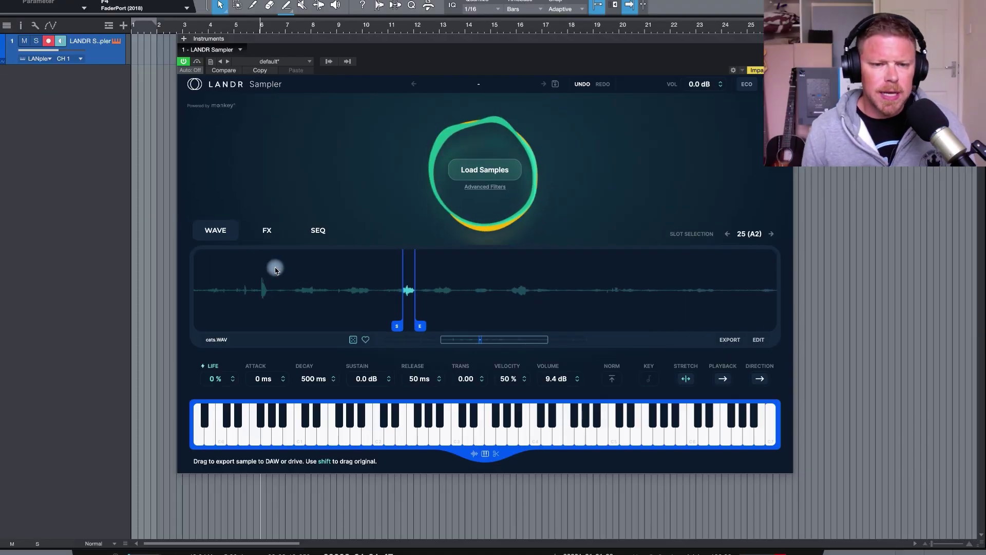
Step: Examine the Filter, Chorus, Delay, Crush, Distortion and Reverb effects available for the sample
click(267, 230)
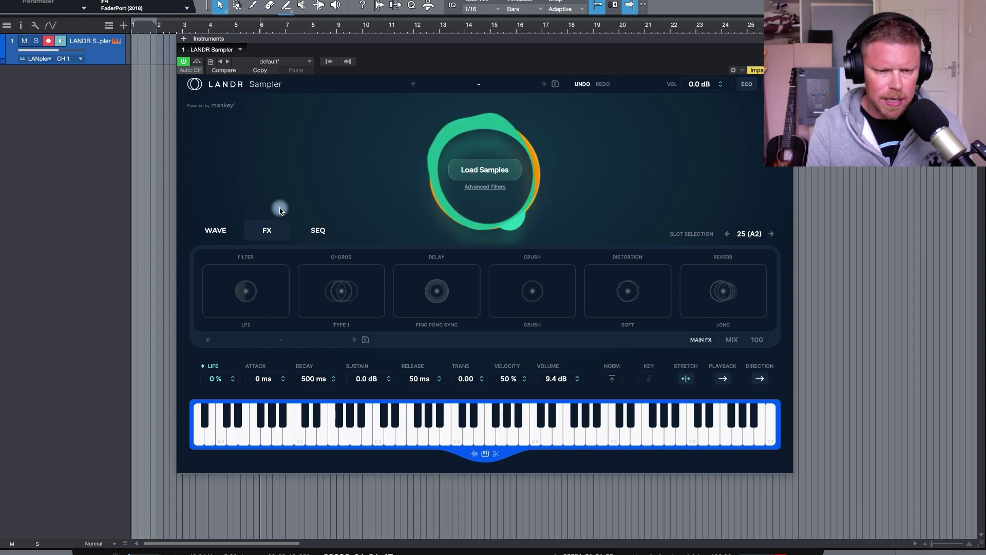
click(249, 288)
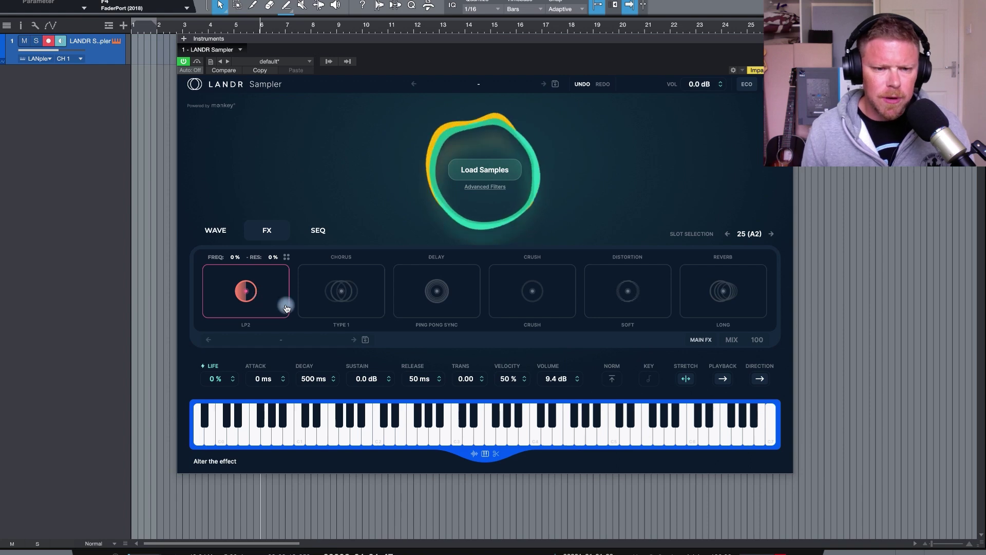
click(330, 307)
click(418, 308)
click(536, 306)
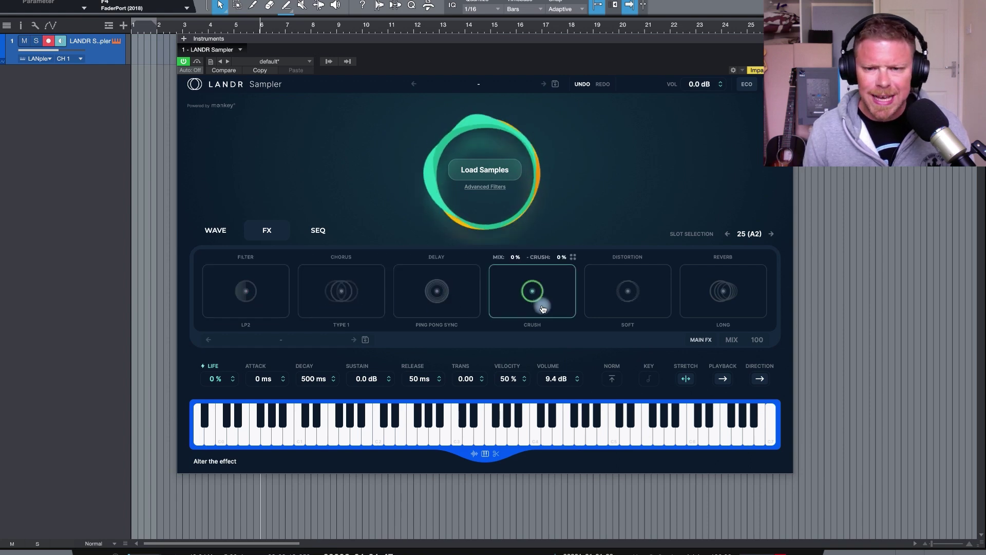
click(627, 308)
click(704, 309)
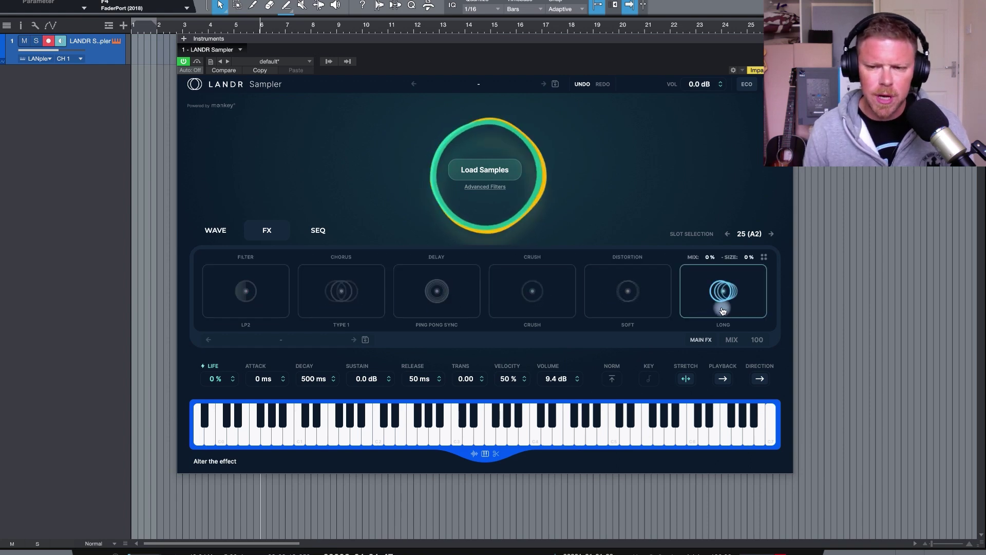
Step: Apply Reverb at about 41% mix and 56% size, and set the LP2 Filter to about 34% frequency and 36% resonance
mouse_move(723, 299)
mouse_down()
mouse_move(726, 291)
mouse_move(734, 301)
mouse_move(721, 298)
mouse_up()
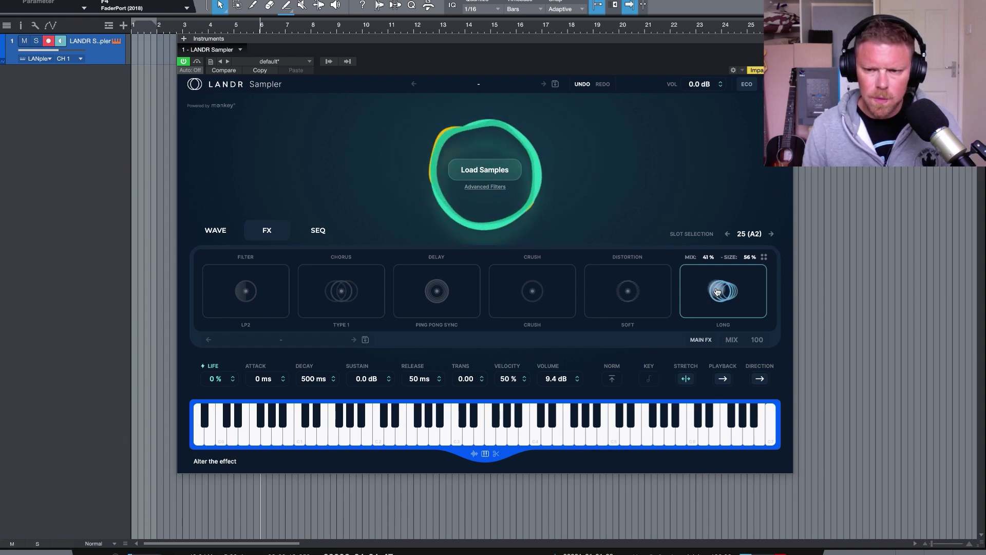
click(233, 302)
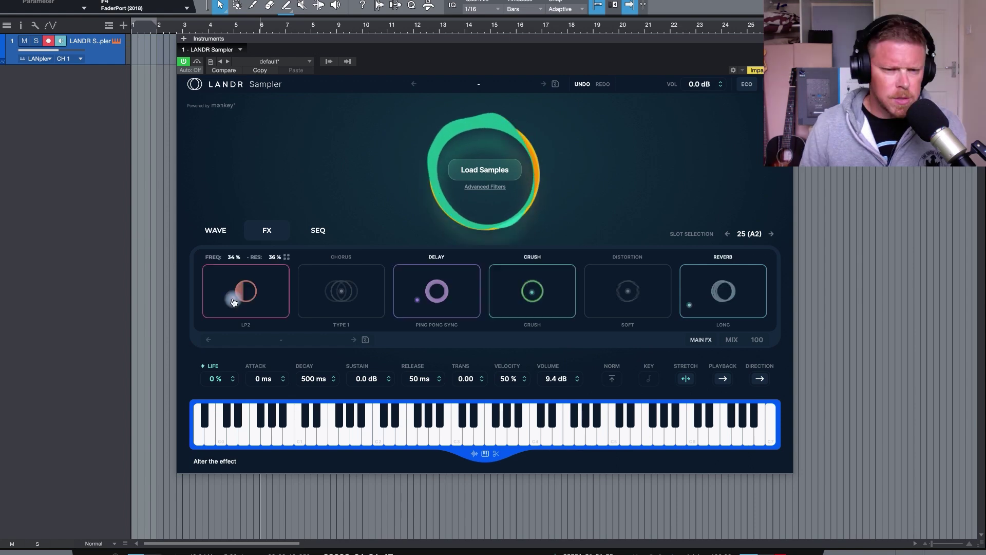
mouse_move(231, 298)
mouse_down()
mouse_move(221, 302)
mouse_move(254, 289)
mouse_move(242, 303)
mouse_move(271, 296)
mouse_move(236, 299)
mouse_up()
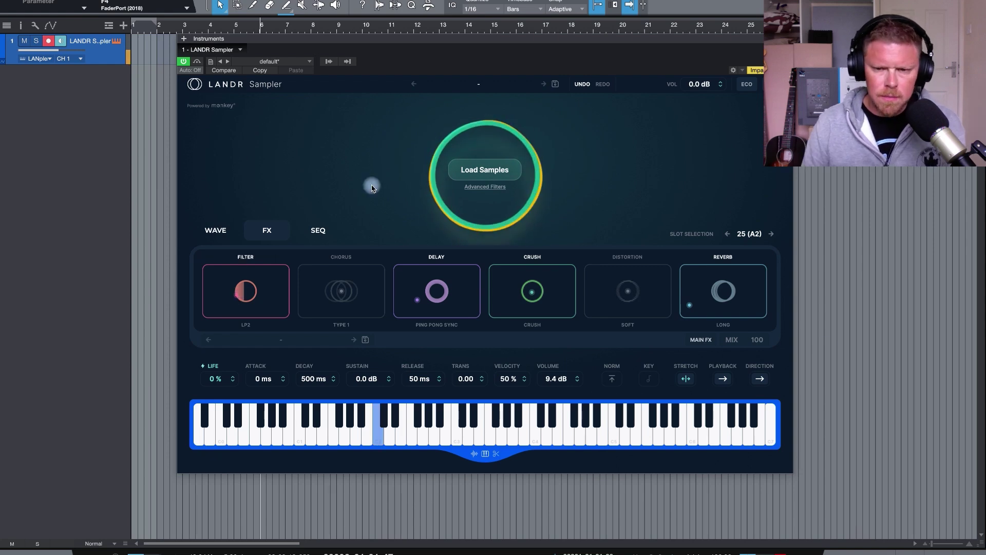
Step: Apply the Soft Distortion effect to the cats sample
drag(635, 300, 625, 289)
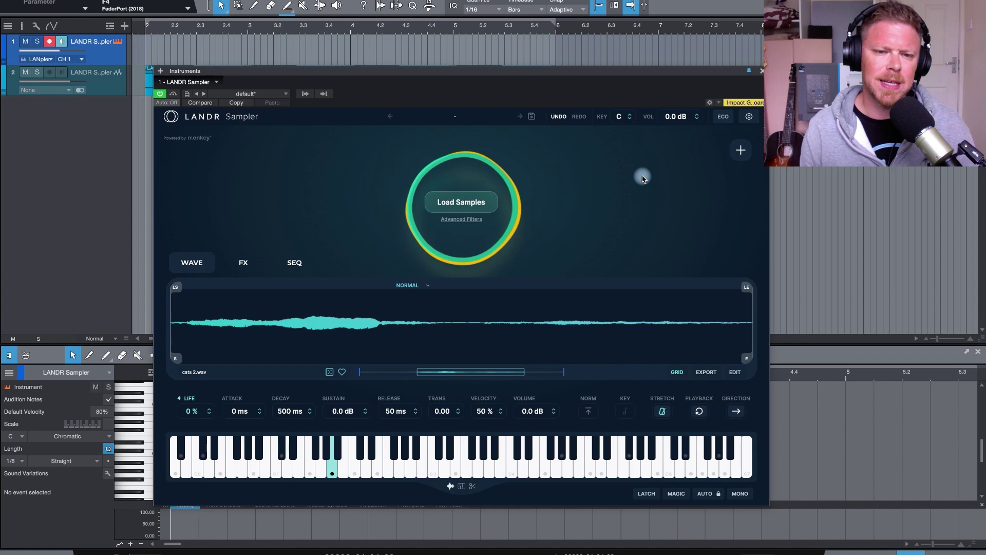
Step: Filter the sample library to the Loop sample type, cap the length at about 17 s, and restore the unlimited maximum length
click(461, 219)
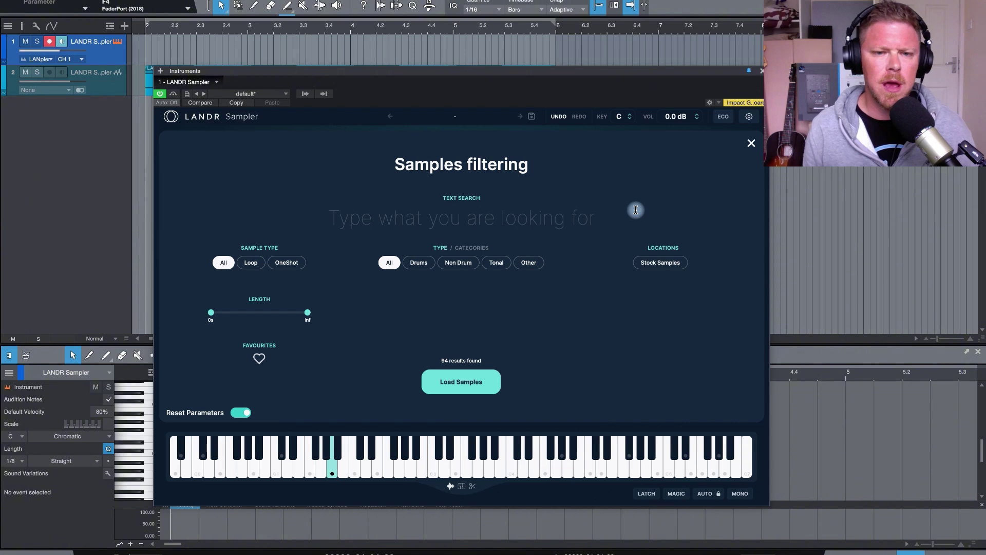
click(252, 265)
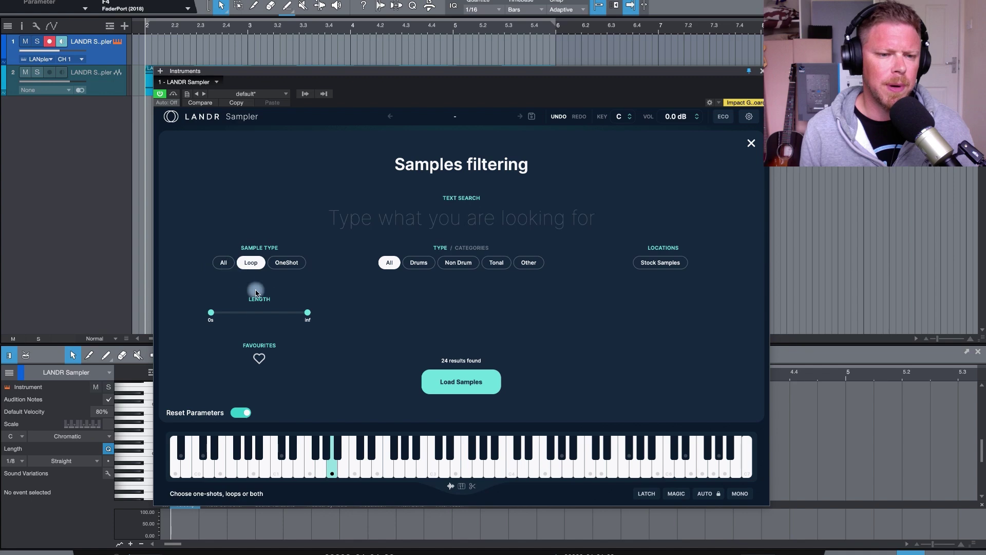
drag(306, 316, 262, 313)
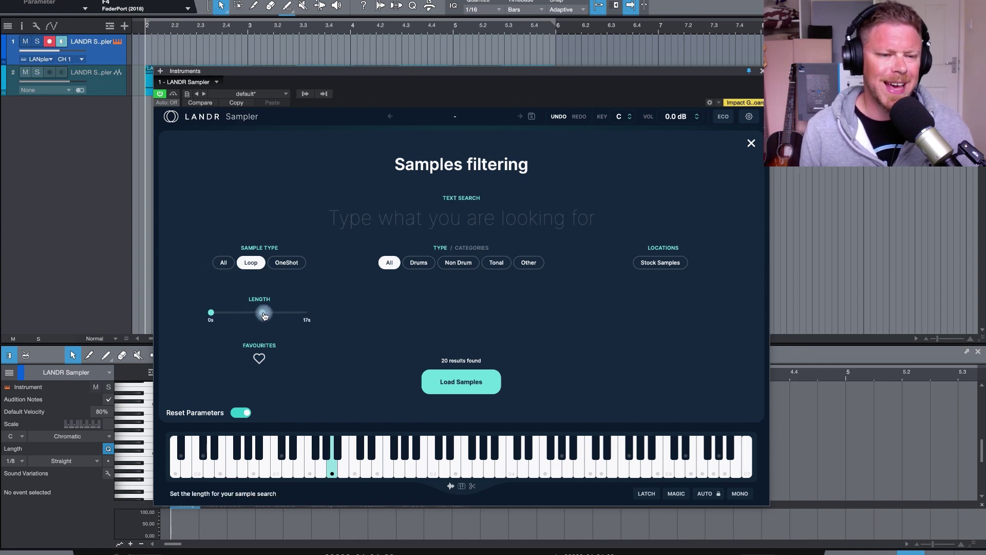
drag(262, 313, 331, 319)
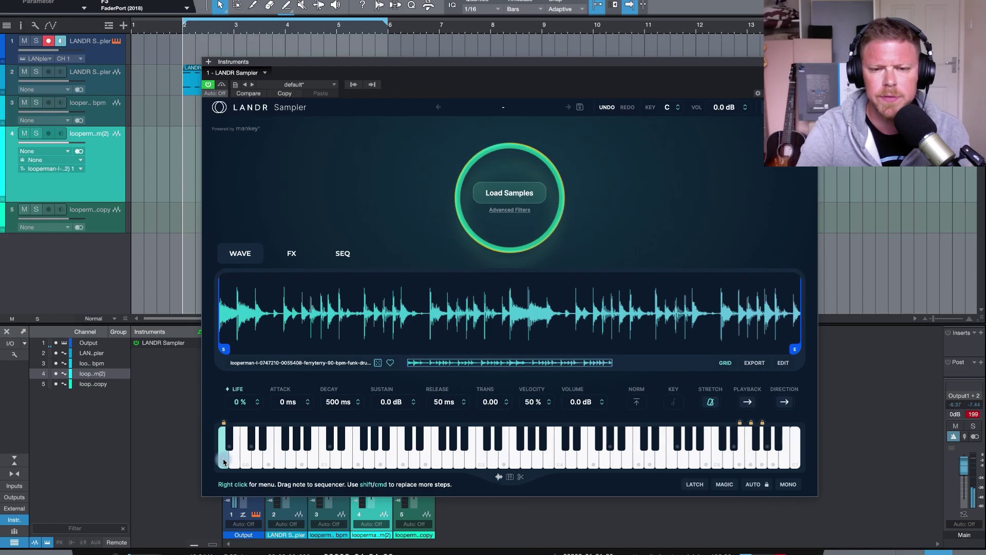
Step: Audition the drum loop on the lowest key, shorten its end to 2.3.3, and return the end marker to 5.1.1
click(224, 462)
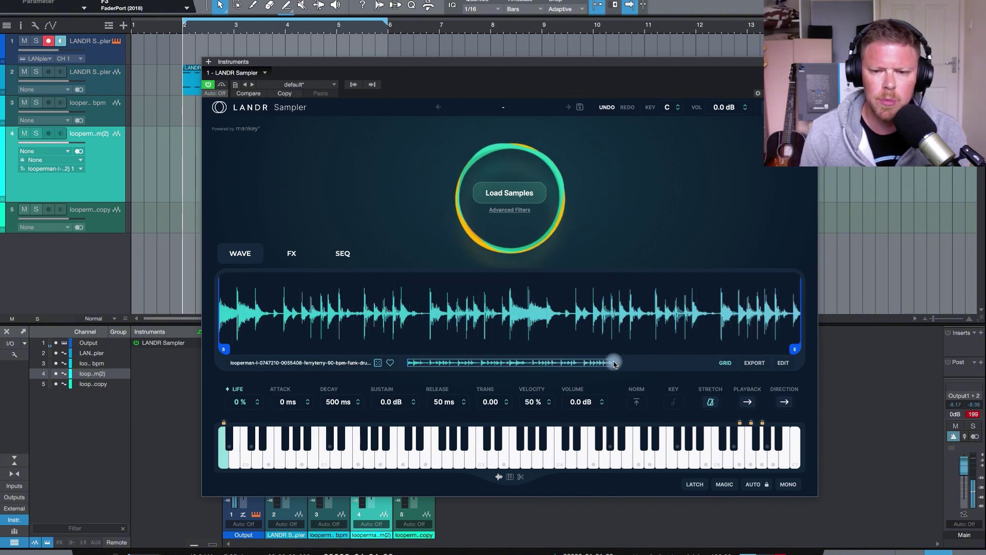
scroll(519, 361, up, 5)
scroll(522, 361, down, 5)
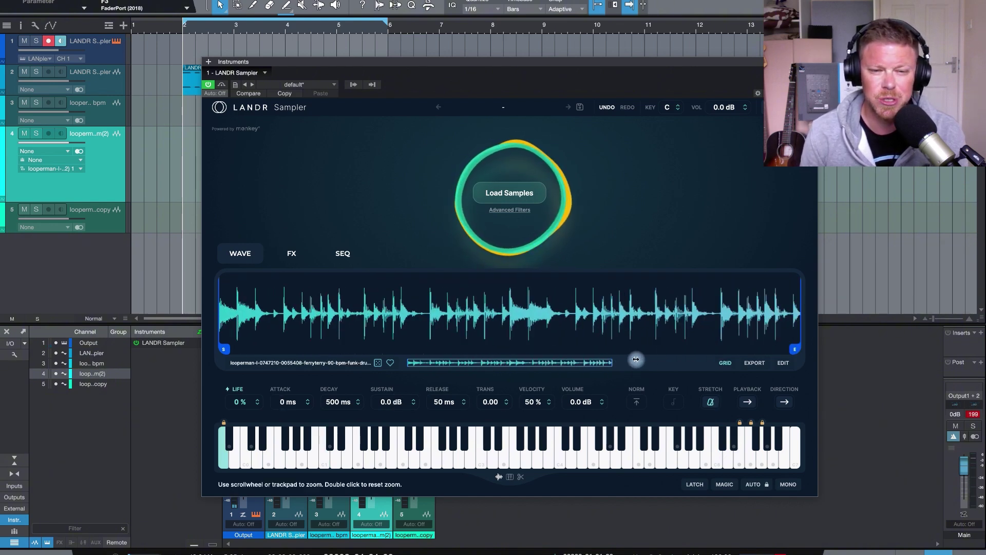
drag(795, 349, 455, 349)
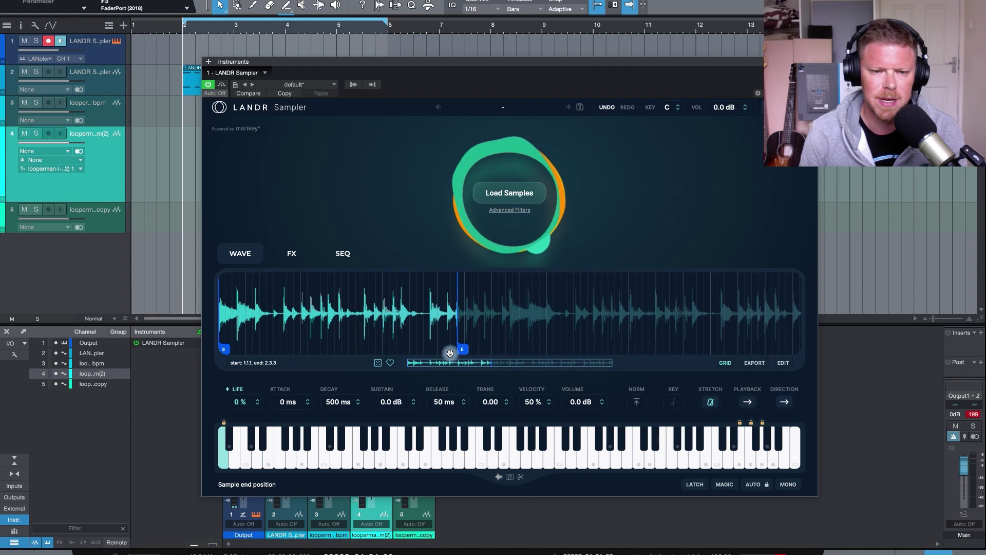
mouse_move(225, 350)
mouse_down()
mouse_move(363, 351)
mouse_move(222, 350)
mouse_up()
drag(455, 350, 469, 350)
drag(553, 353, 858, 350)
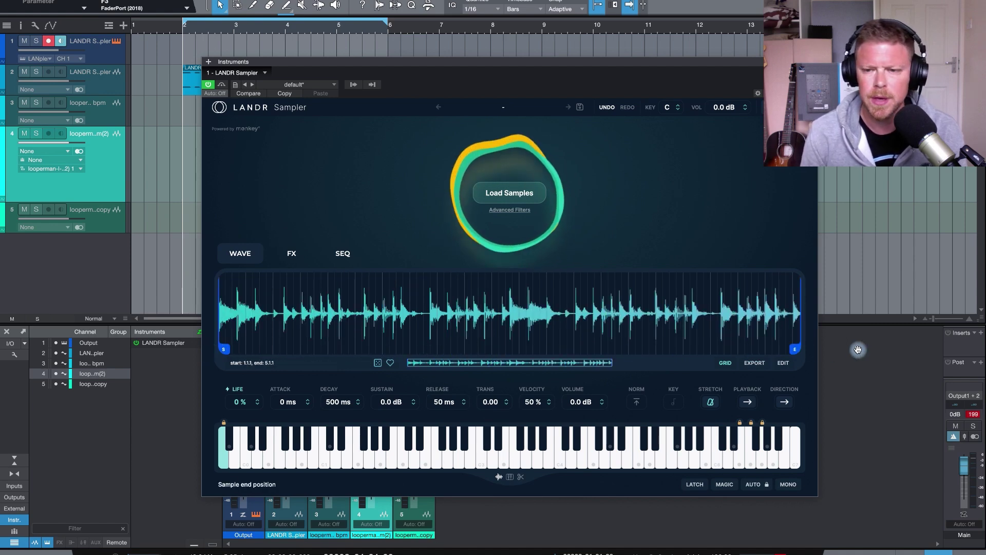
Step: Switch the keyboard to slice mode and vary the drum loop's slicing sensitivity from 18% to 53%, settling on about 19%
click(521, 478)
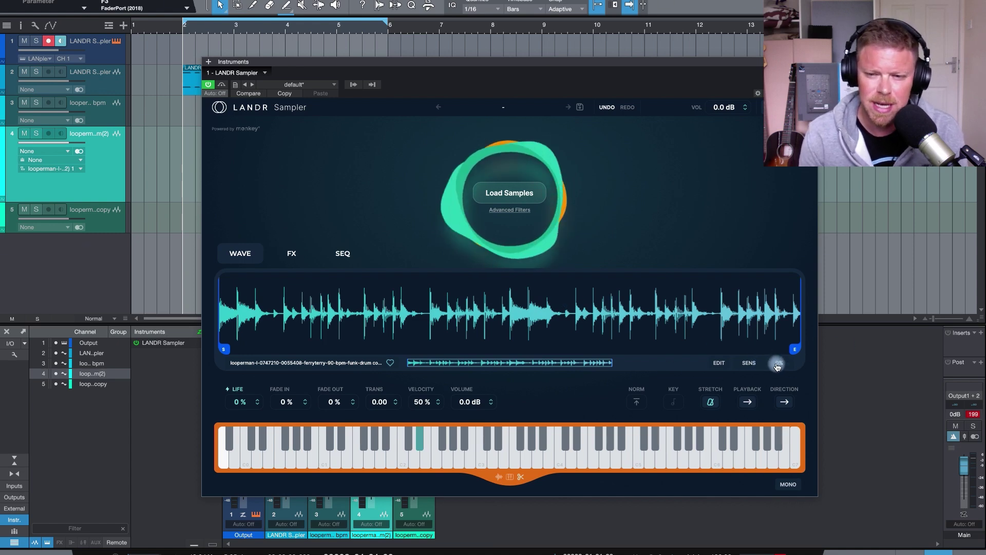
drag(777, 345, 777, 314)
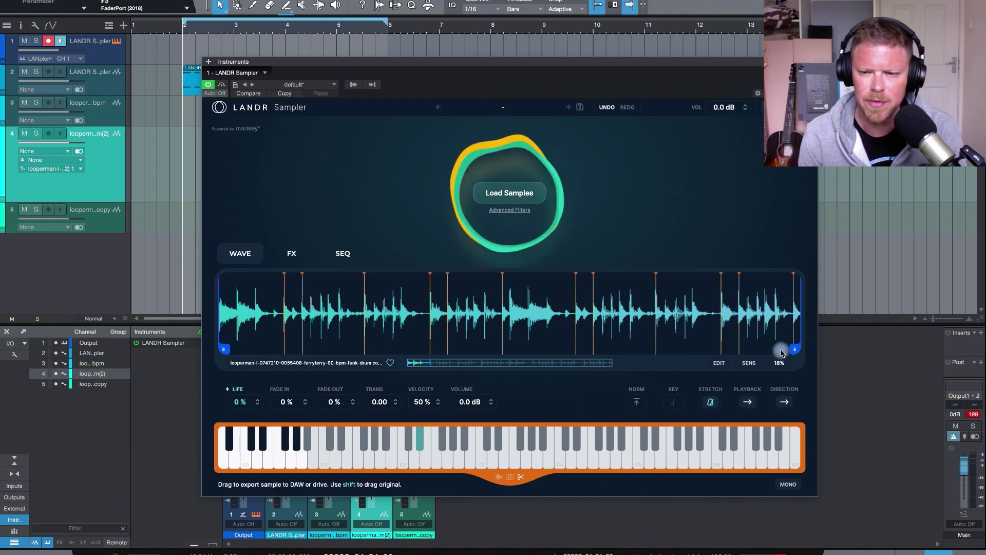
drag(779, 357, 789, 300)
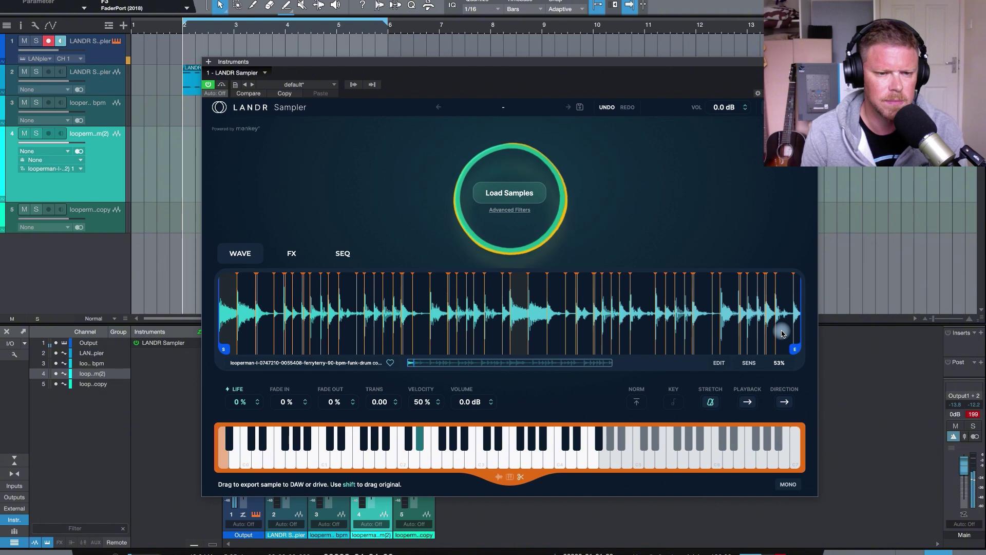
drag(780, 362, 784, 390)
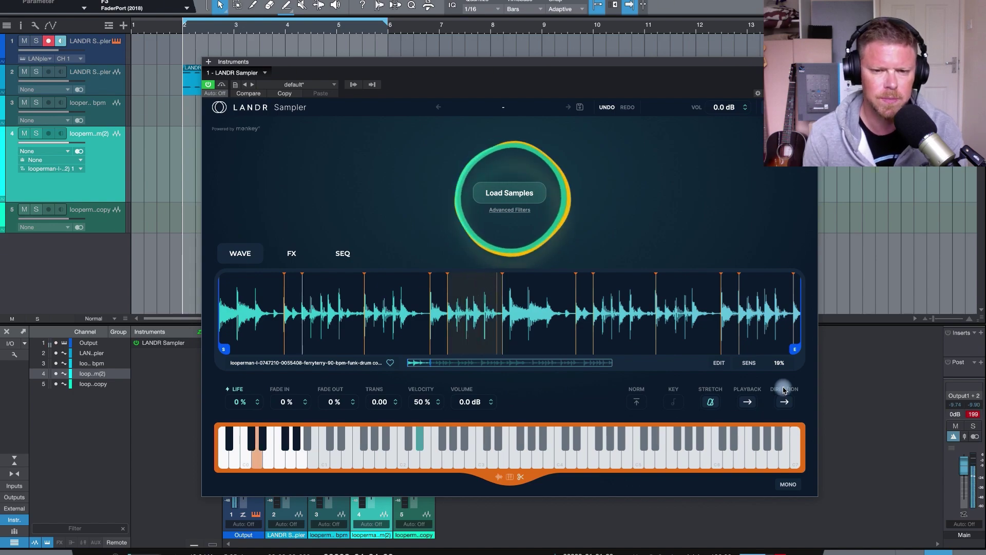
Step: Cycle through the slice modes for the drum loop, including Equal with 8 slices
click(754, 365)
click(755, 366)
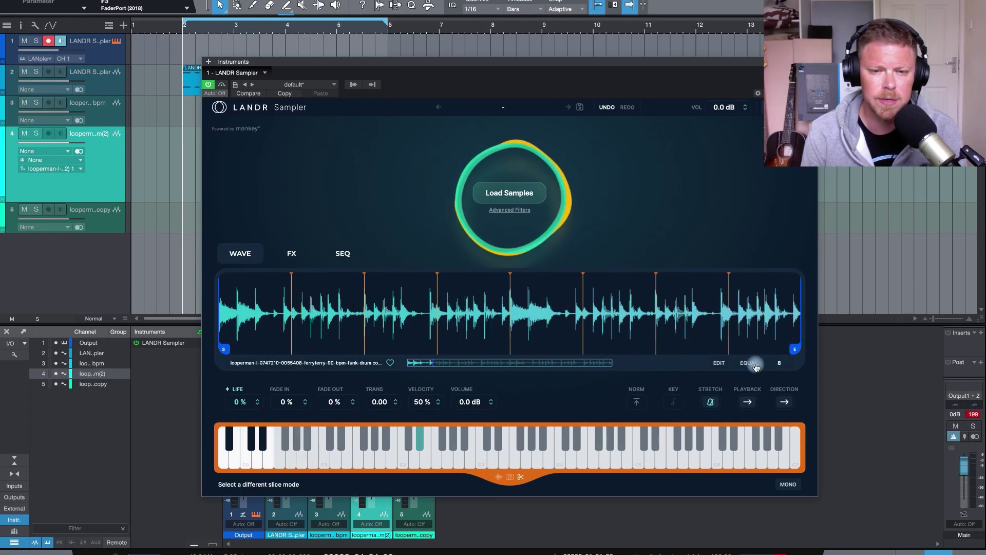
click(756, 365)
click(755, 366)
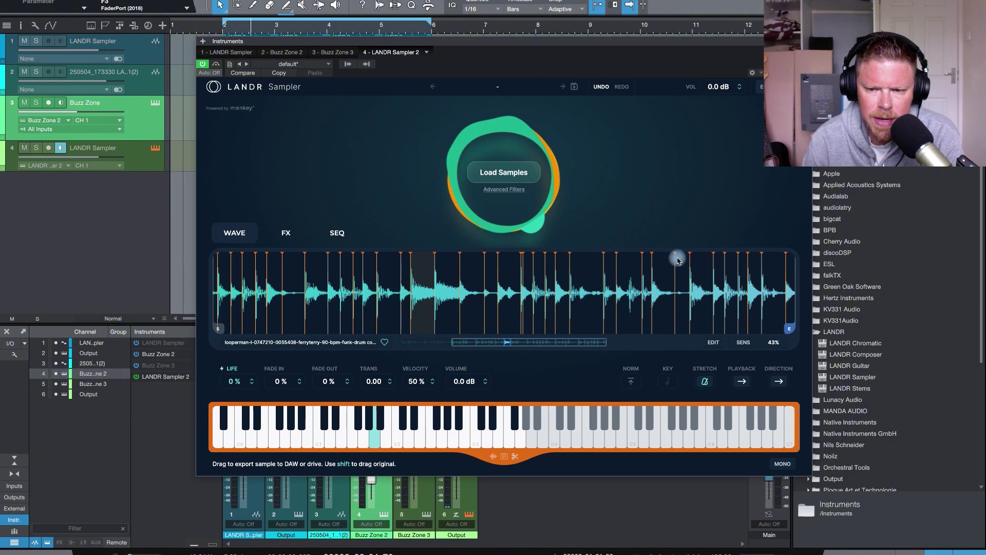
Step: Inspect the slice start markers in the second half of the drum loop at close range
click(677, 259)
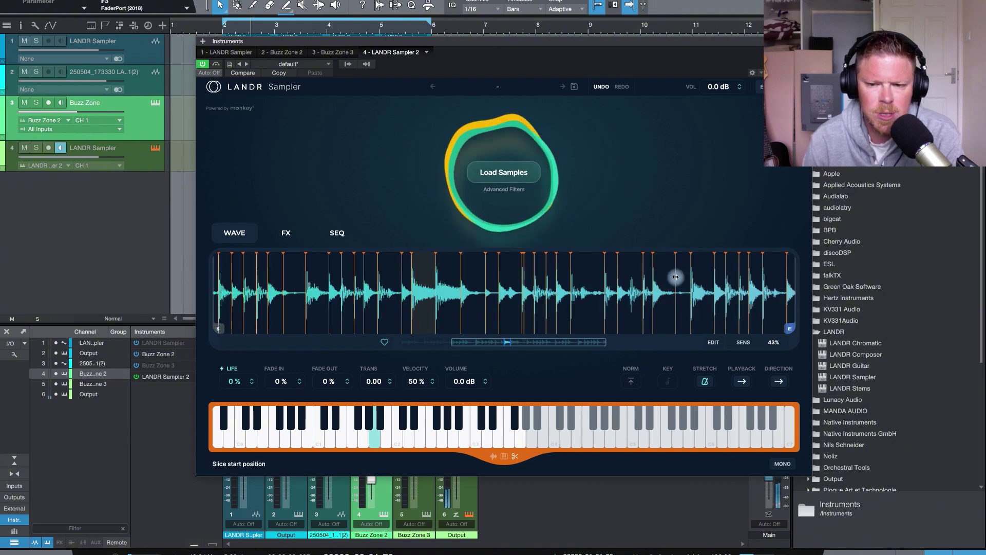
drag(605, 343, 563, 344)
scroll(563, 344, right, 5)
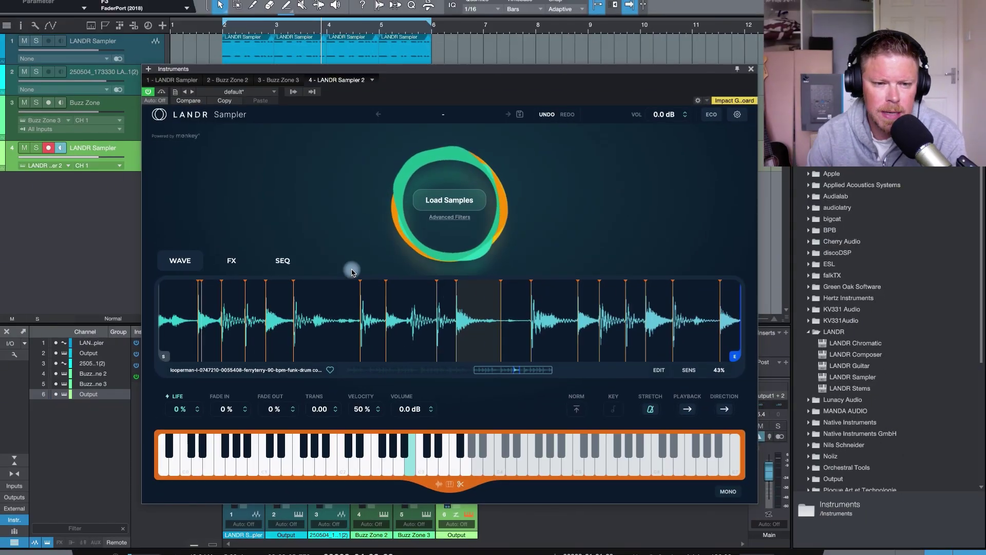
Step: Build a 16-step sequence at 1/16 division with slice F2 on steps 1 and 11 and slice B2 on steps 5 and 13
click(282, 263)
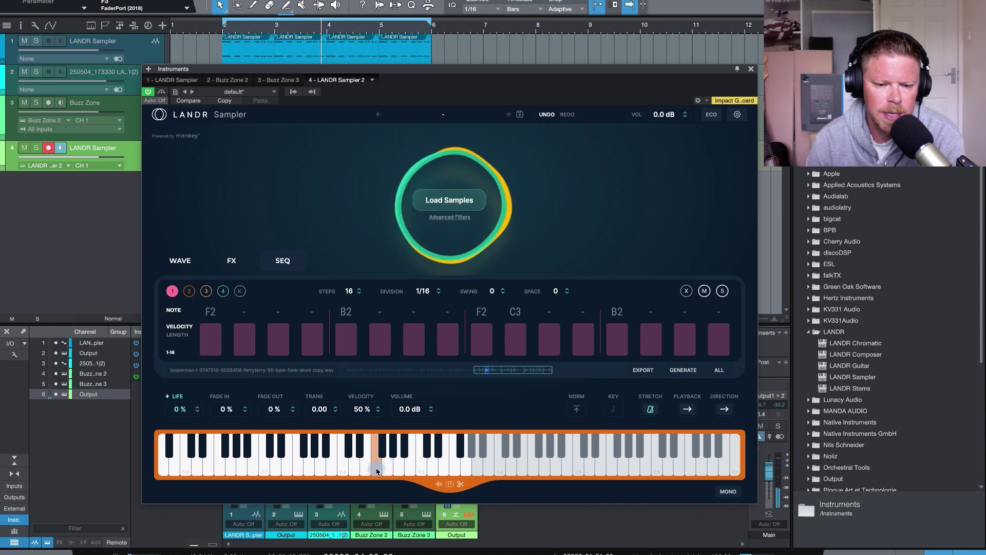
click(215, 356)
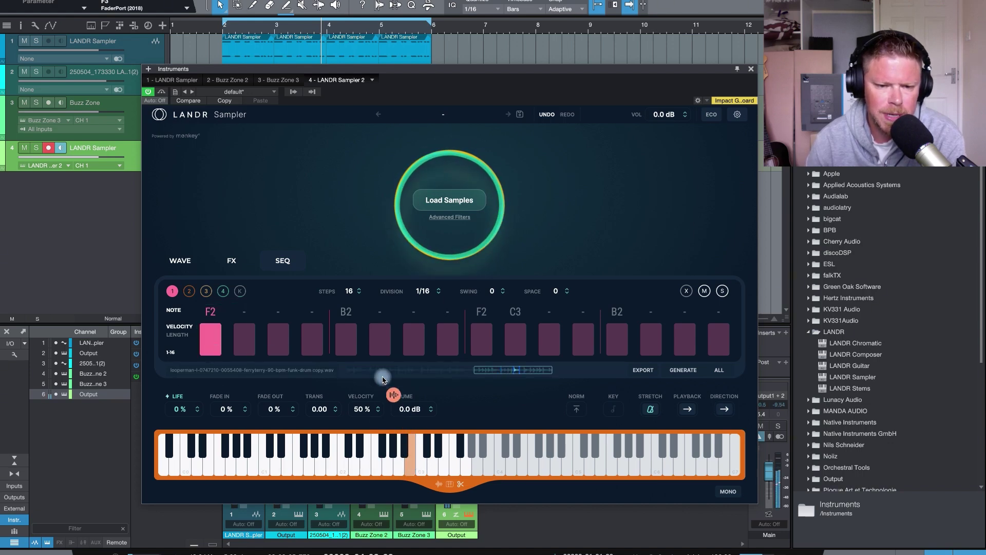
click(346, 353)
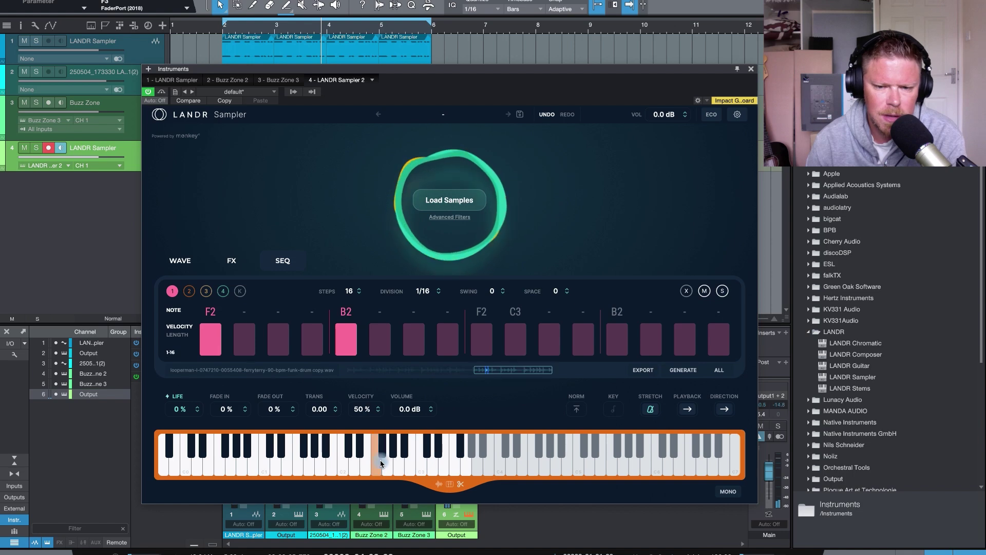
click(547, 344)
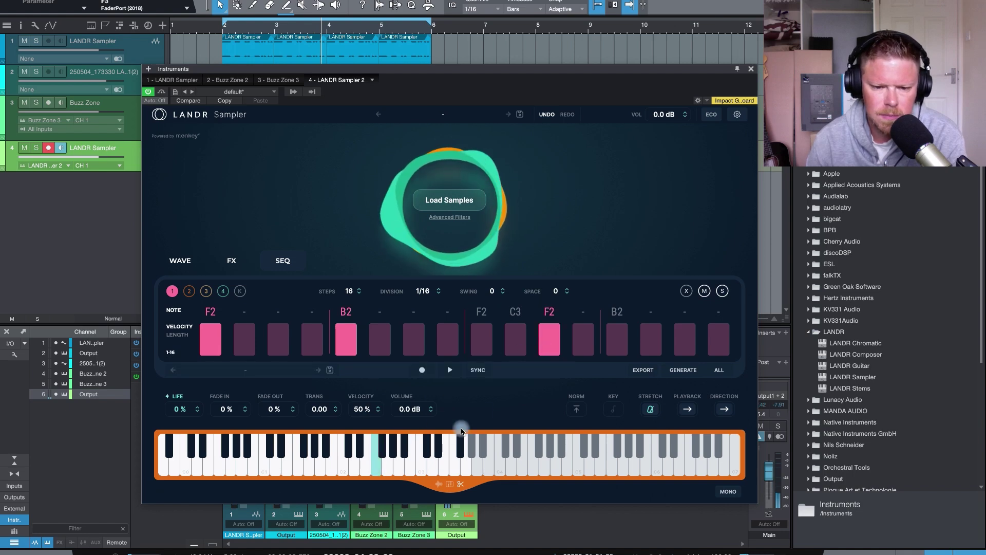
click(614, 343)
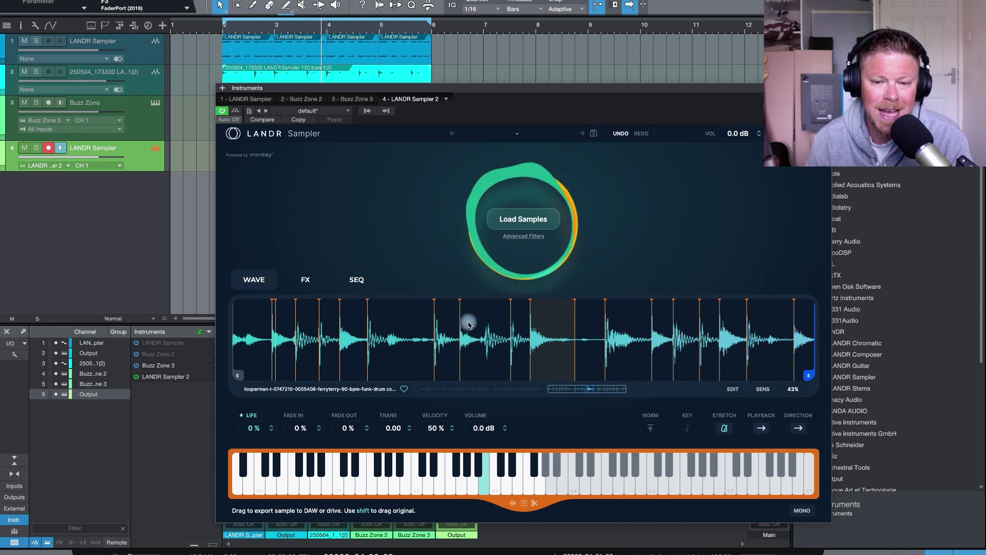
Step: Add a small amount of Long Reverb to the main effects and audition it on a drum slice
click(305, 280)
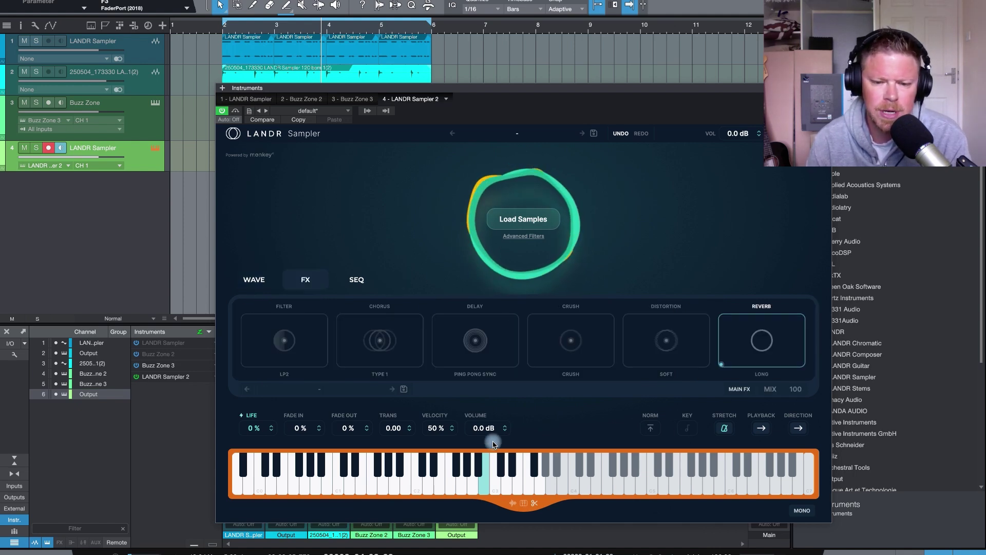
click(486, 480)
mouse_move(723, 360)
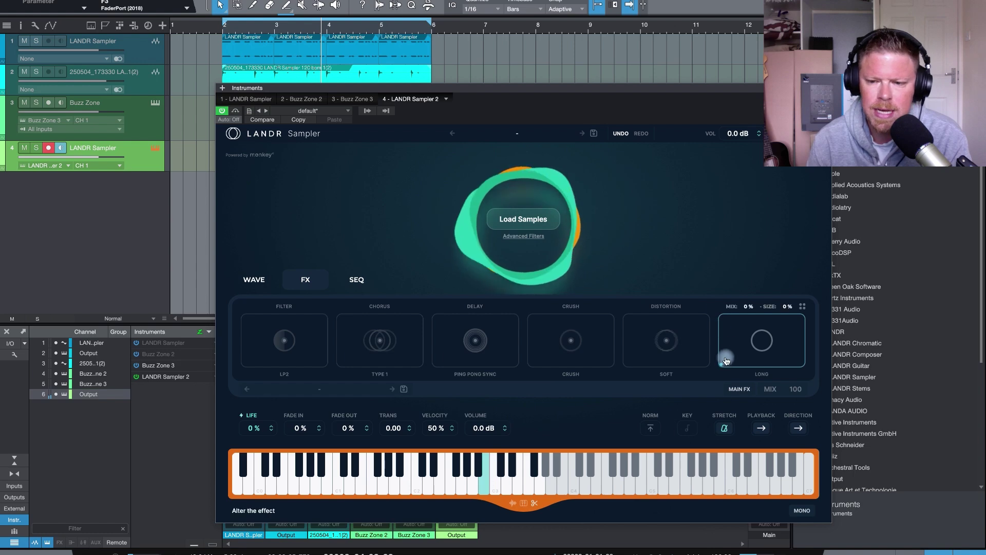
drag(726, 364, 729, 355)
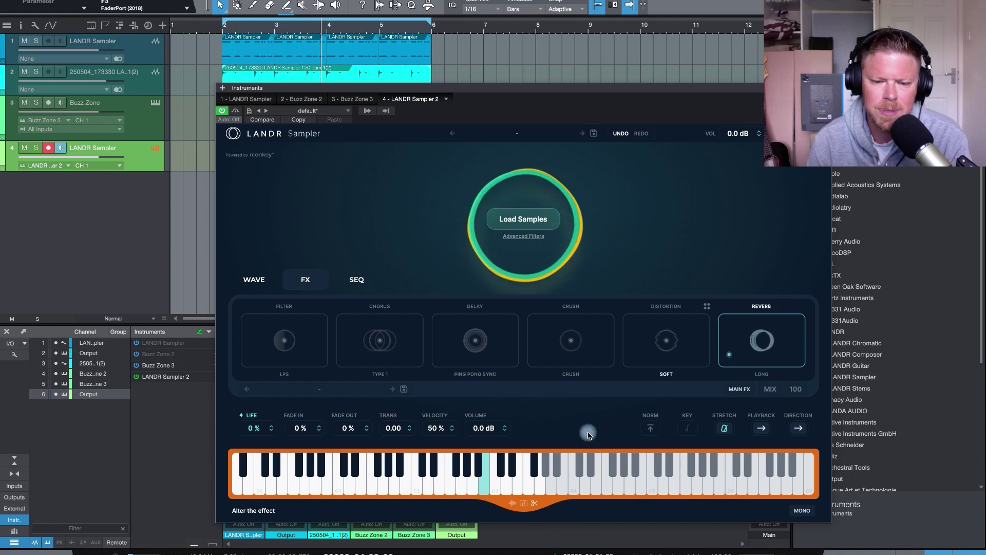
click(483, 485)
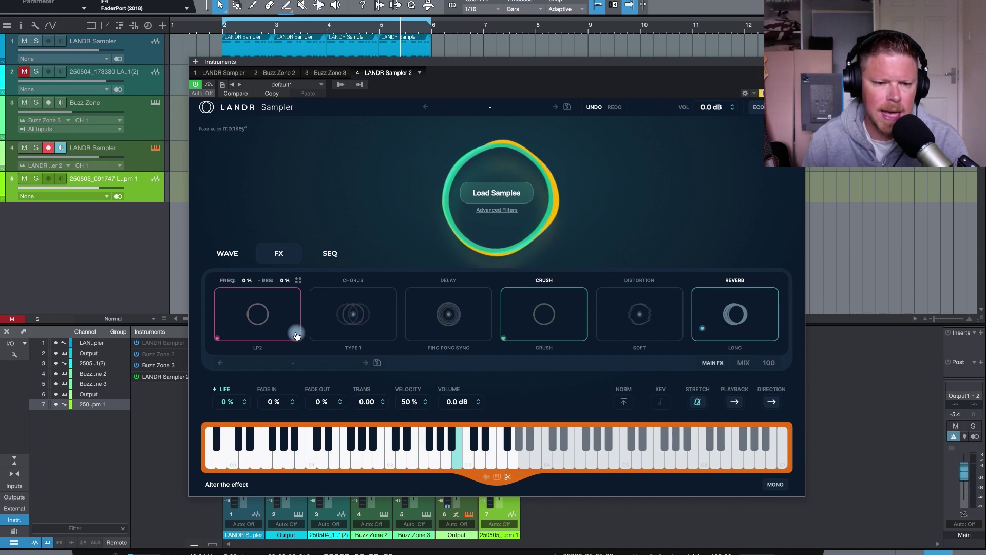
Step: Apply the LP2 Filter with raised frequency and resonance and move it between Distortion and Reverb in the effects chain
drag(232, 338, 246, 317)
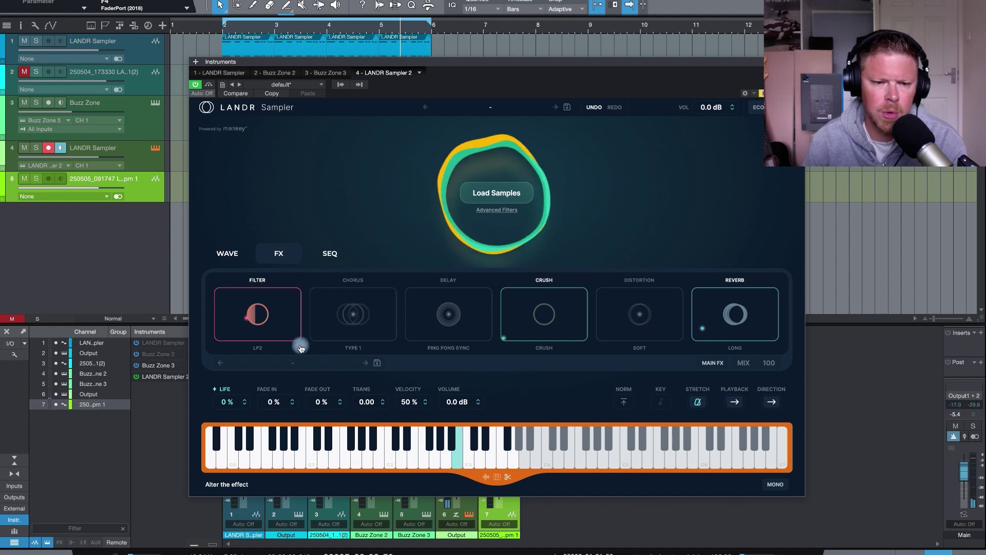
drag(298, 280, 677, 286)
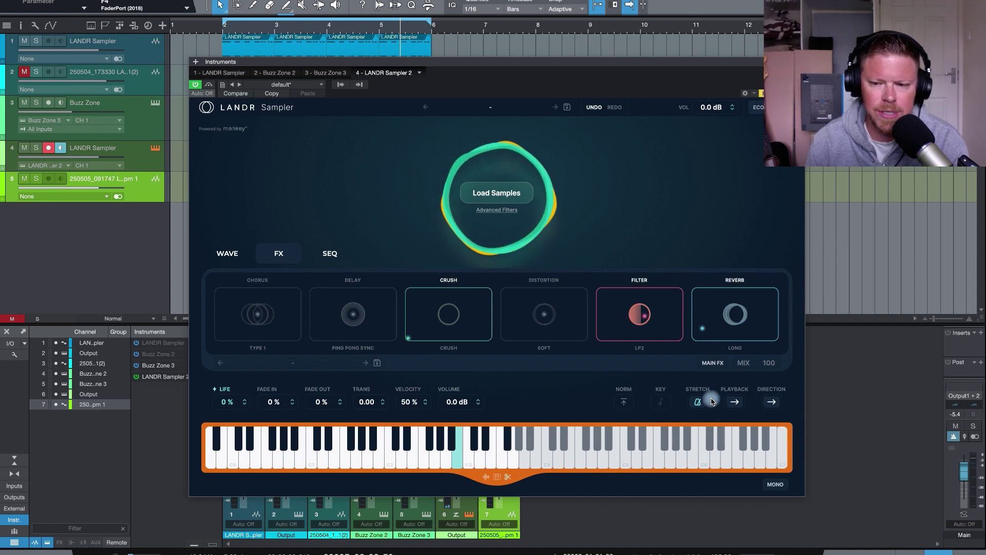
drag(750, 356, 767, 270)
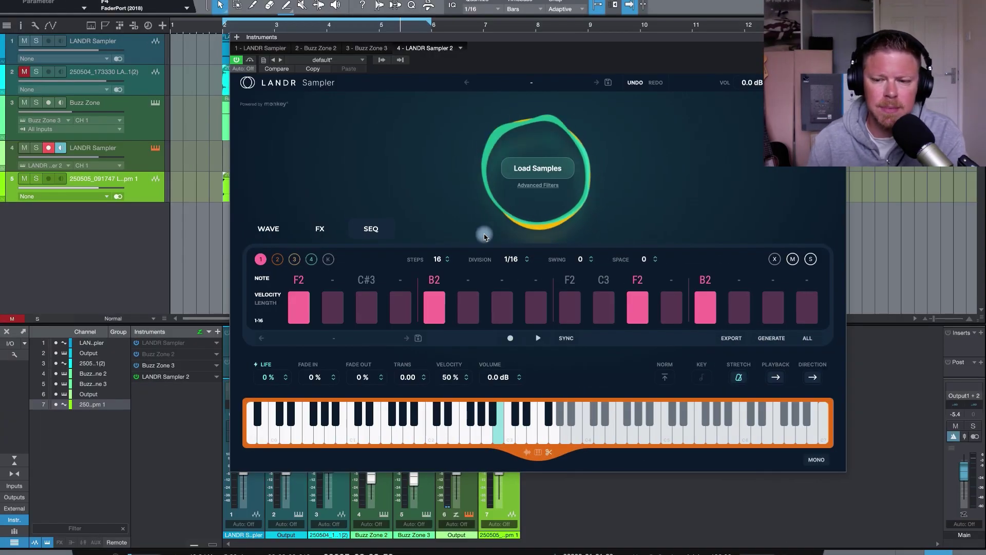
Step: Export part 1 of the sequence as 4 bars of wet audio and place it on track 5 at bar 2
click(732, 339)
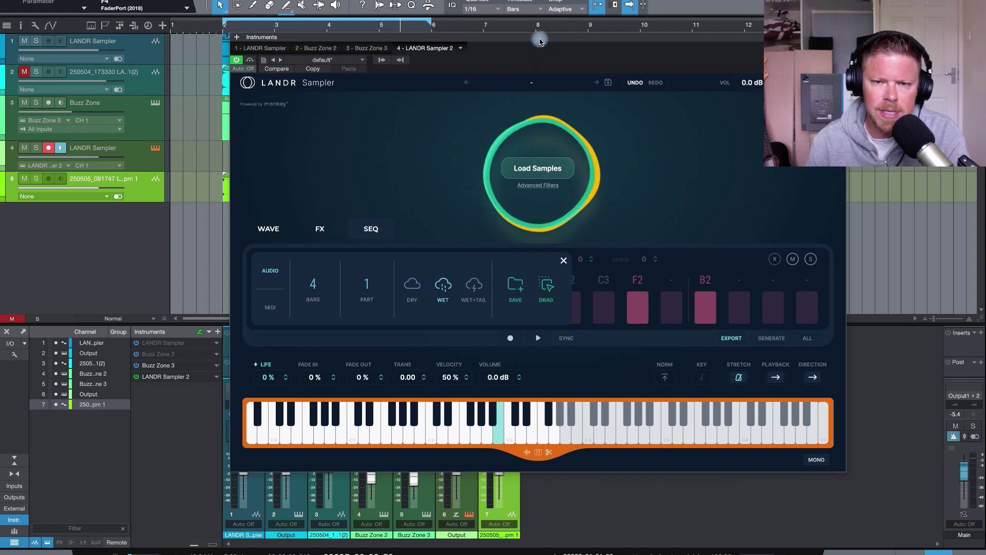
drag(530, 36, 571, 35)
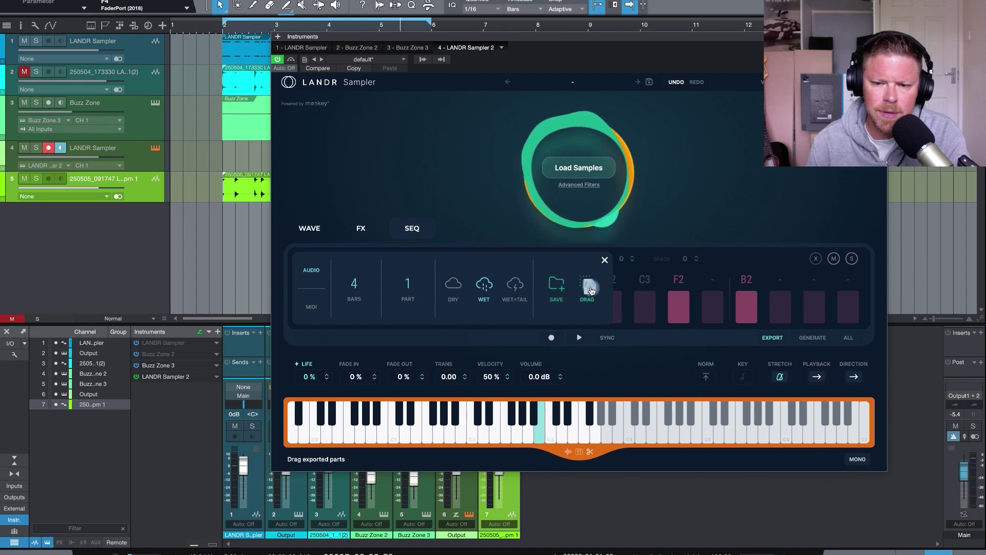
drag(591, 291, 225, 188)
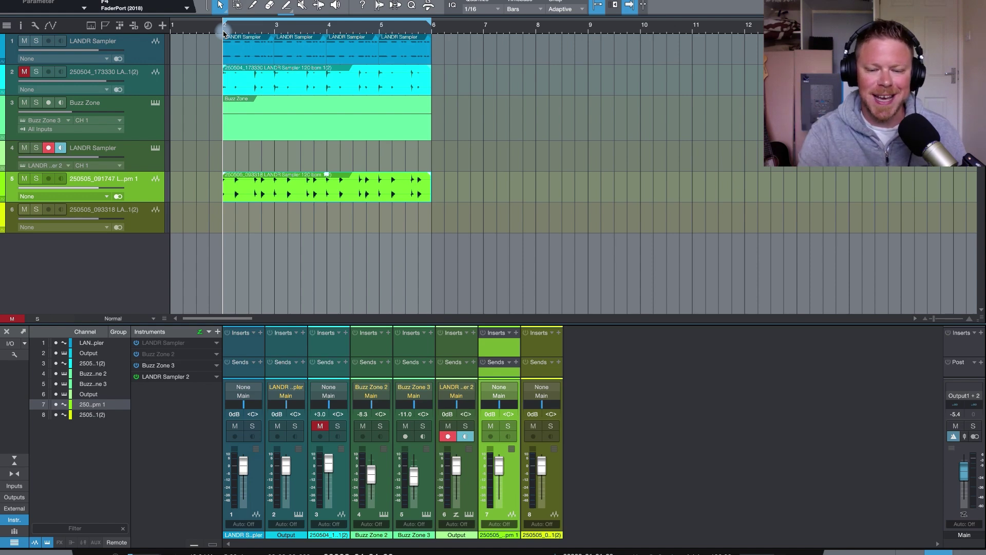
Step: Play the arrangement from bar 2 and reopen the sampler instrument of track 4
key(space)
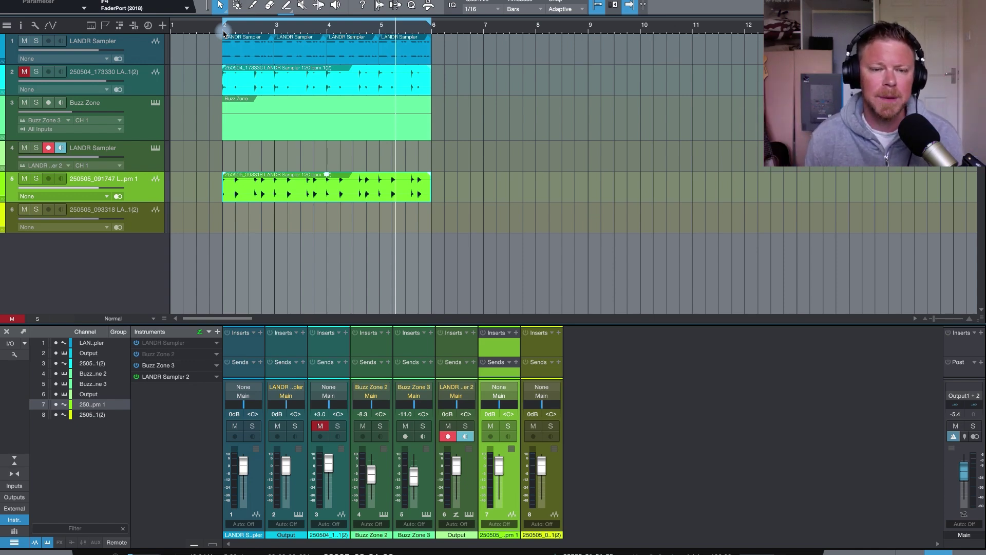
click(155, 148)
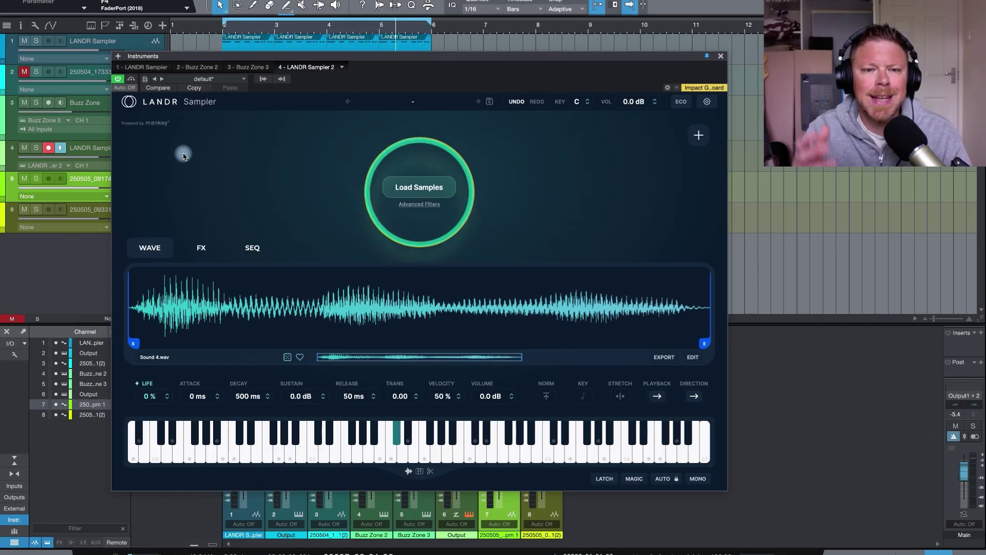